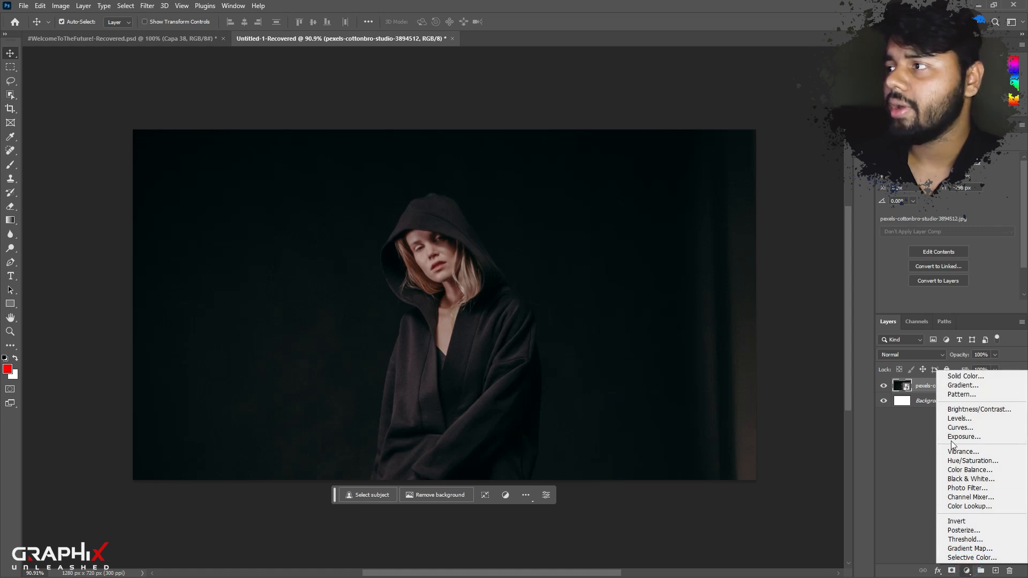
# Add a Curves adjustment layer above the photo and pull the midtones down to darken the image.
pyautogui.click(960, 427)
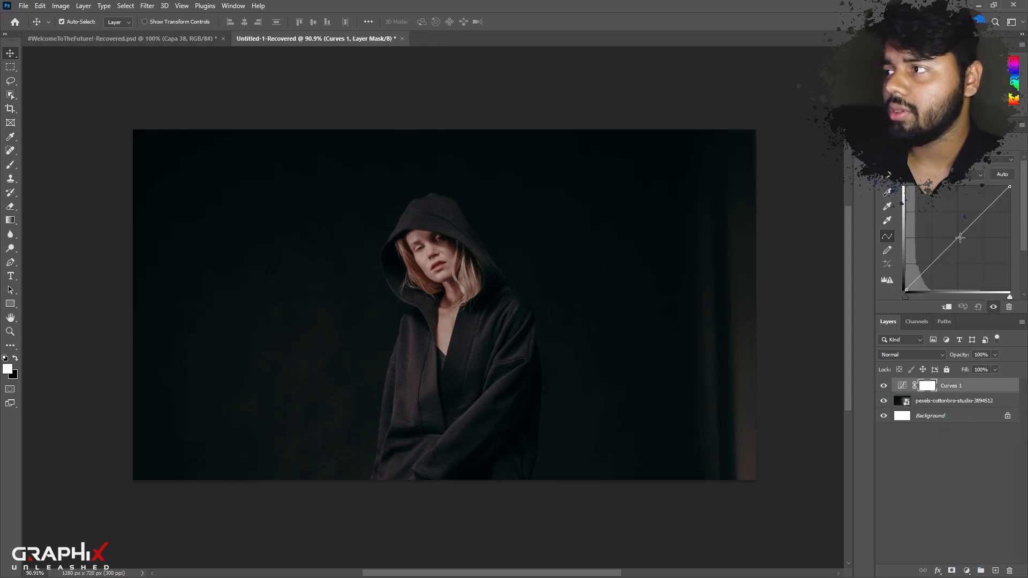
pyautogui.moveTo(965, 231); pyautogui.dragTo(964, 242)
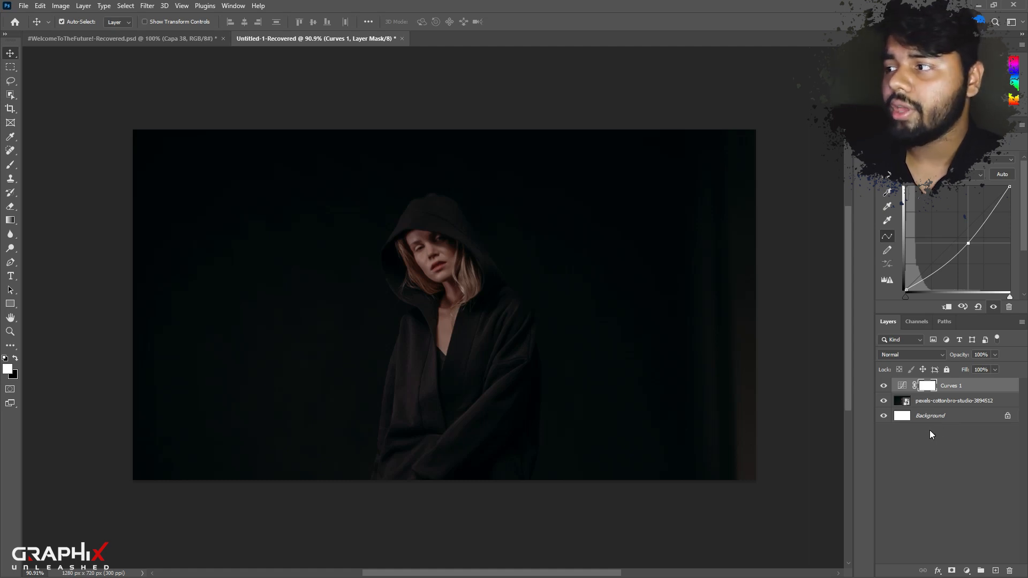
pyautogui.click(1009, 490)
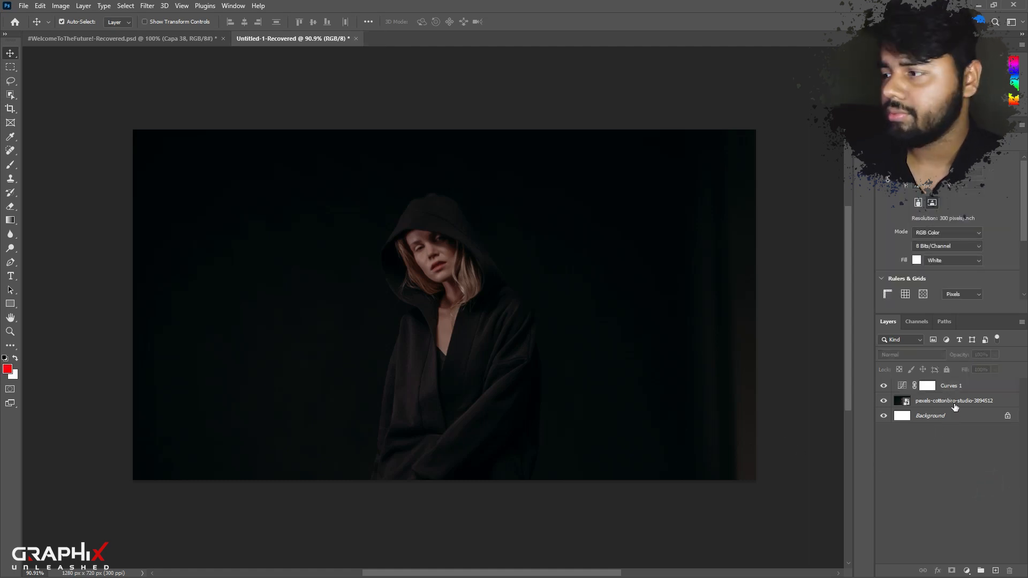
# Create a new layer and draw a closed triangular path around the woman's face and upper chest with the Pen tool.
pyautogui.click(994, 571)
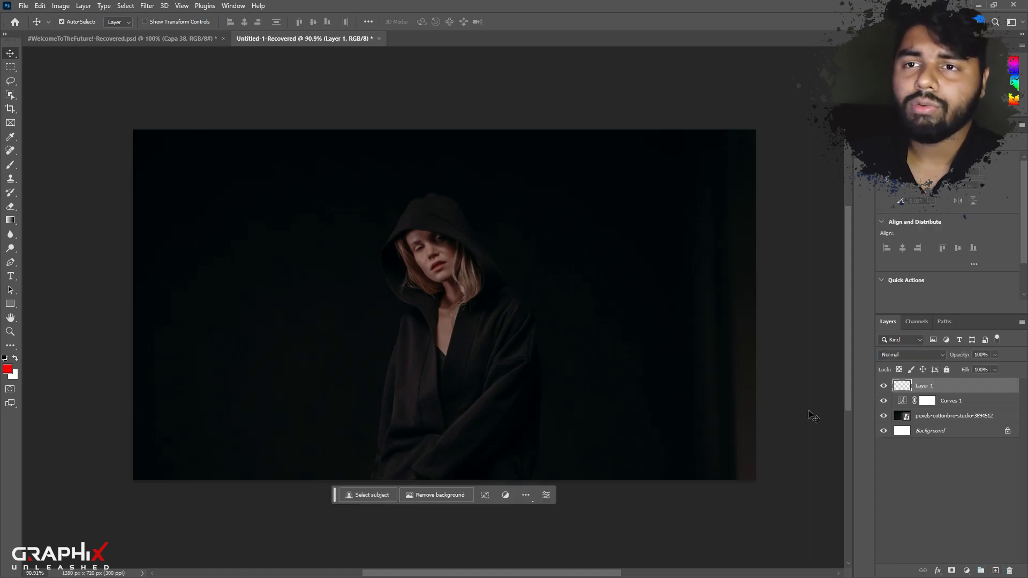
pyautogui.click(11, 263)
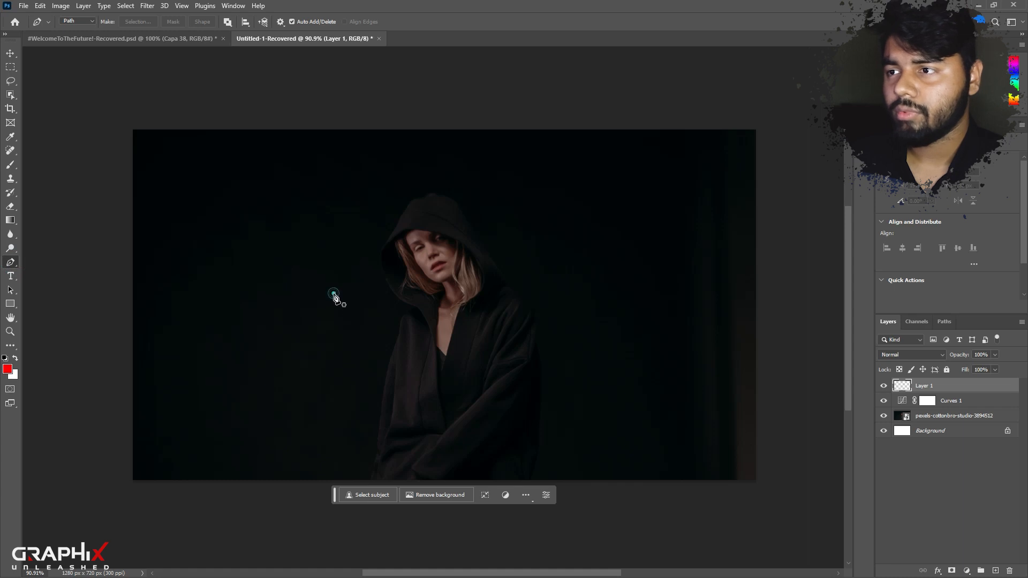
pyautogui.click(334, 293)
pyautogui.click(493, 202)
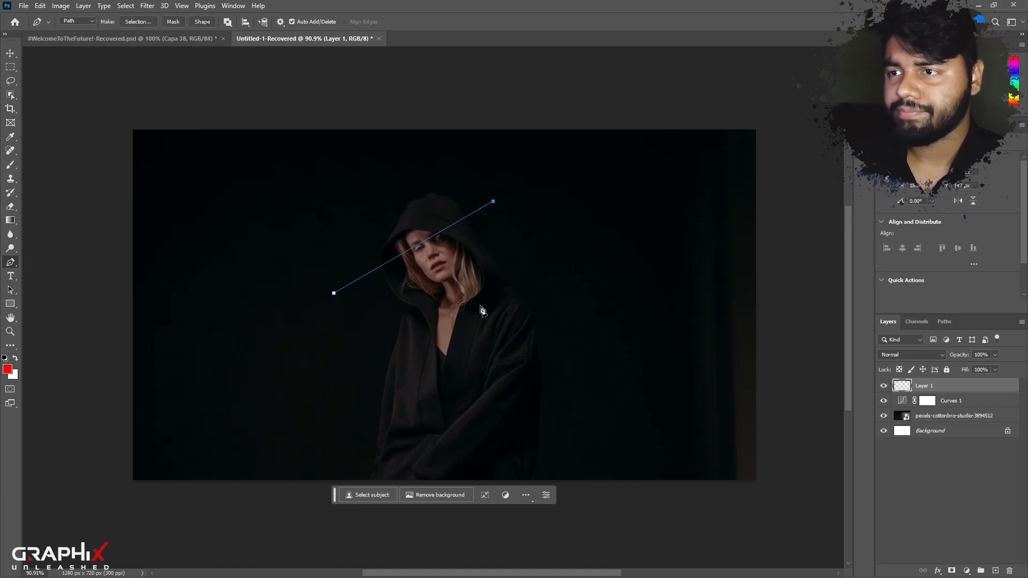
pyautogui.click(467, 365)
pyautogui.click(334, 293)
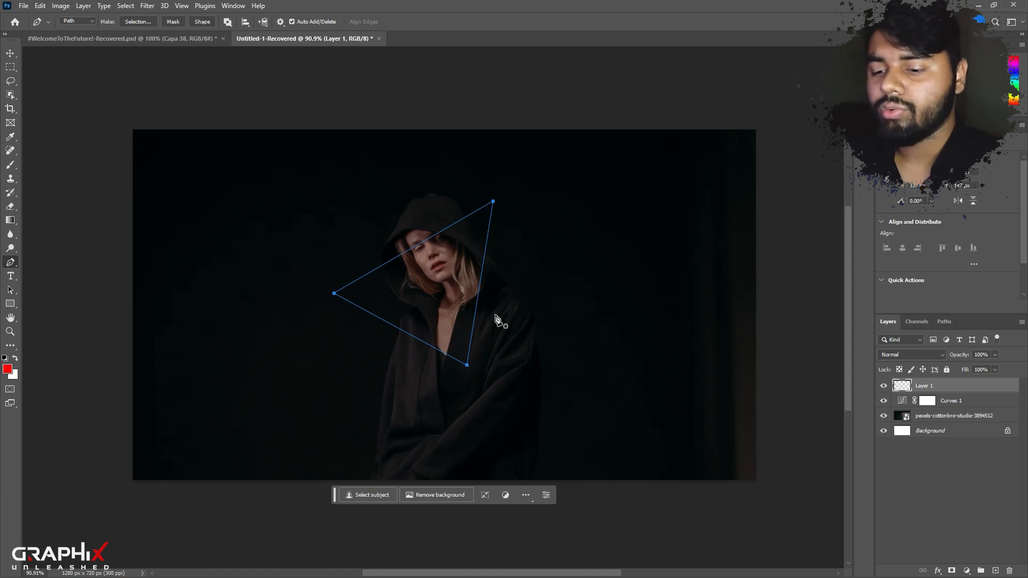
# Set up a Soft Round brush at 12 px with red (ff0000) as the foreground colour.
pyautogui.press('b')
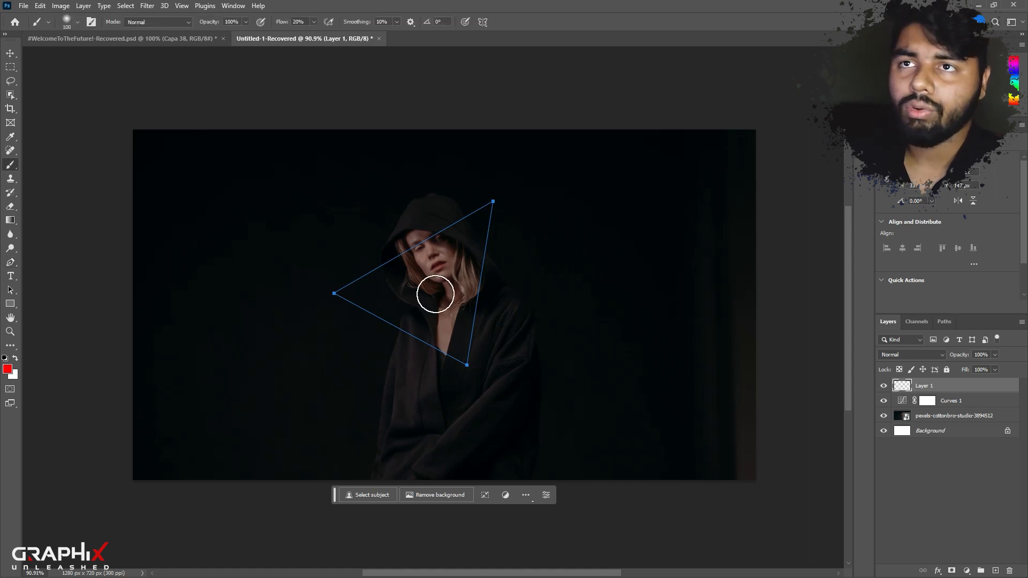
pyautogui.click(65, 21)
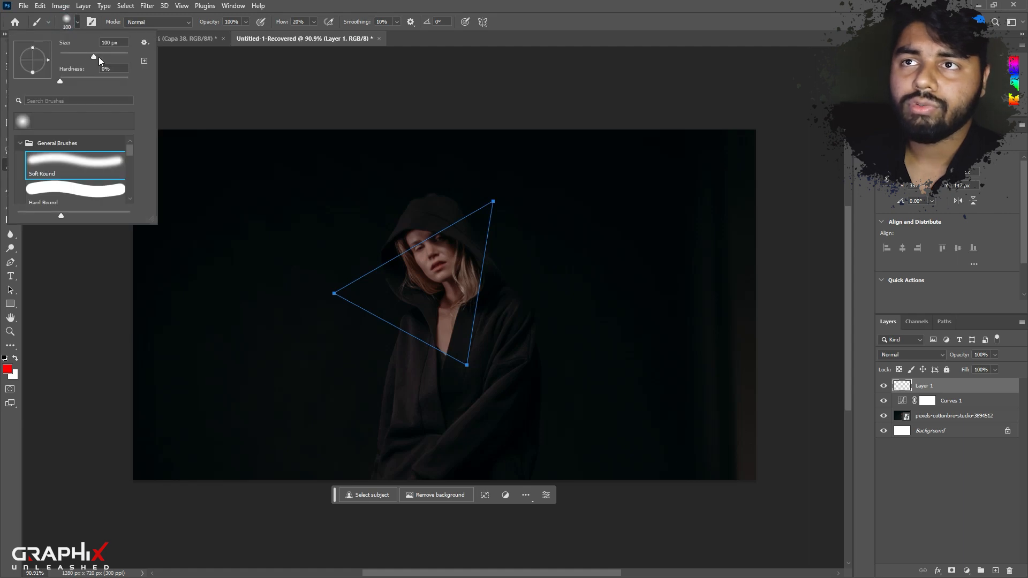
pyautogui.click(110, 41)
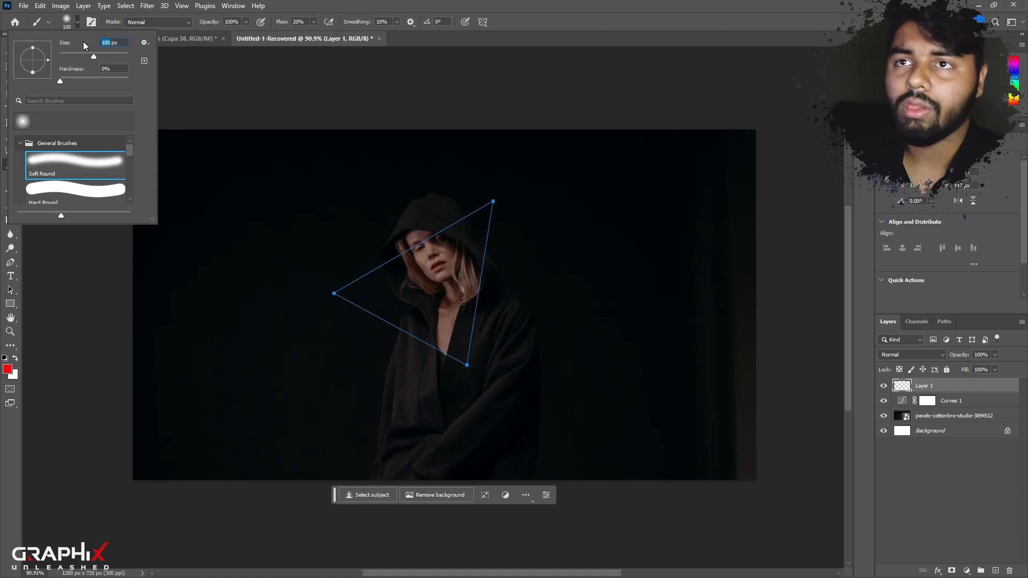
pyautogui.click(73, 168)
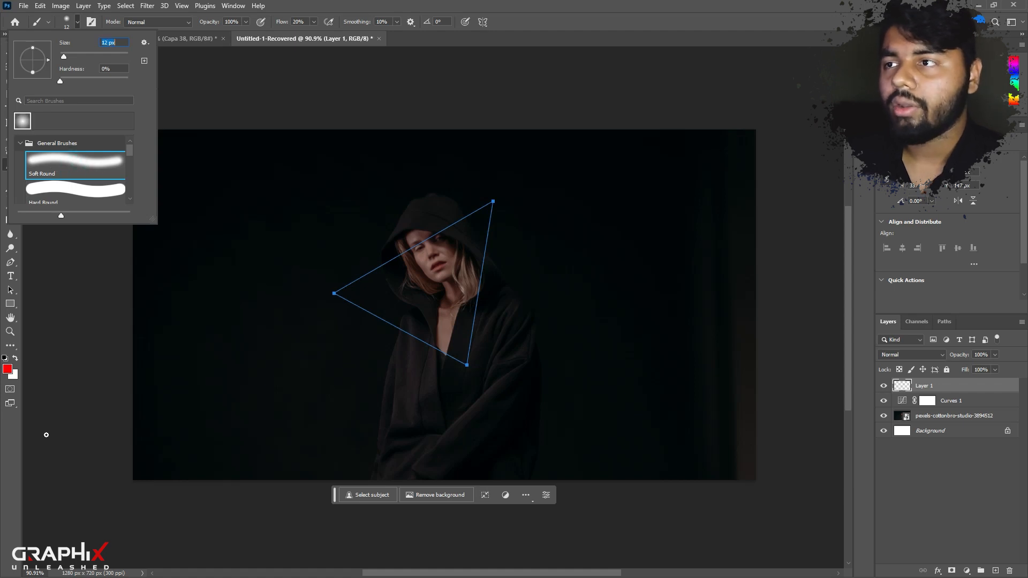
pyautogui.click(9, 424)
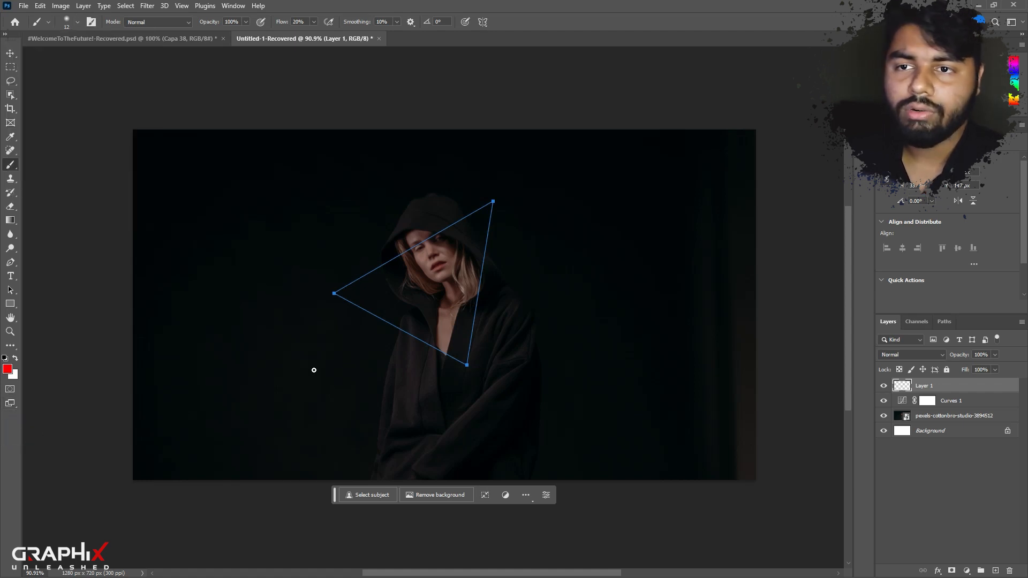
pyautogui.click(8, 369)
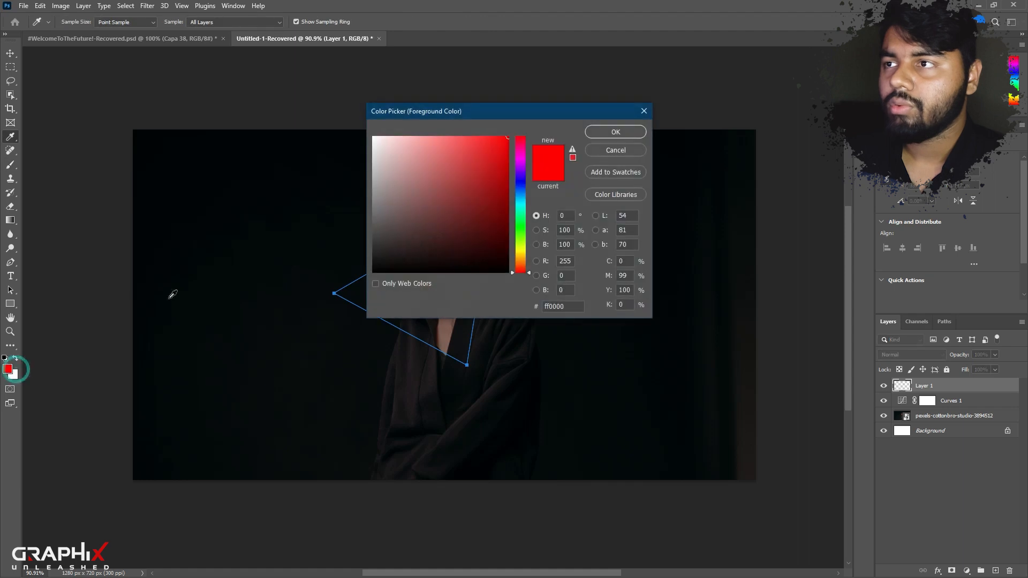
pyautogui.click(637, 132)
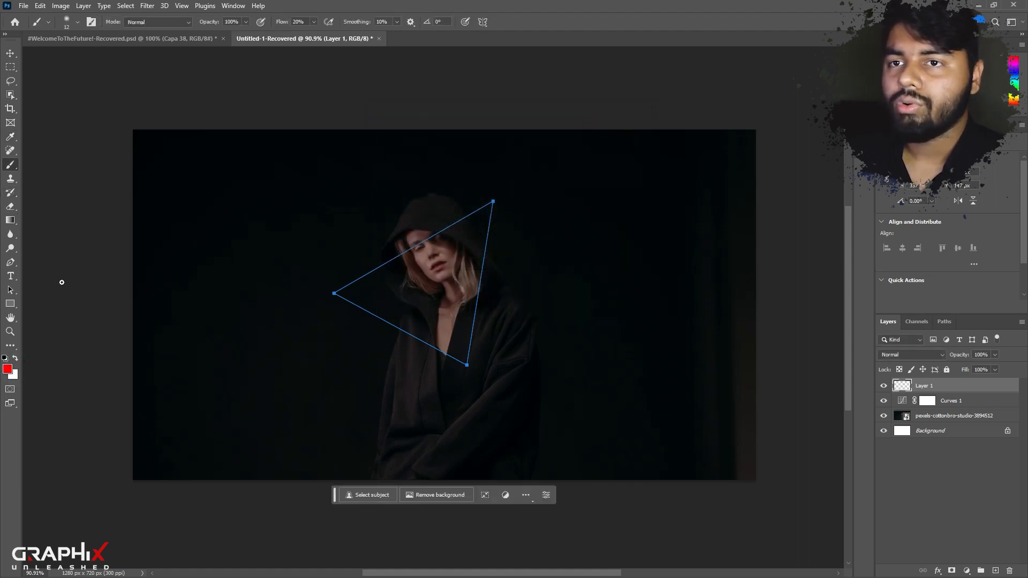
# Stroke the triangular path with the Brush, leaving Simulate Pressure off.
pyautogui.click(10, 264)
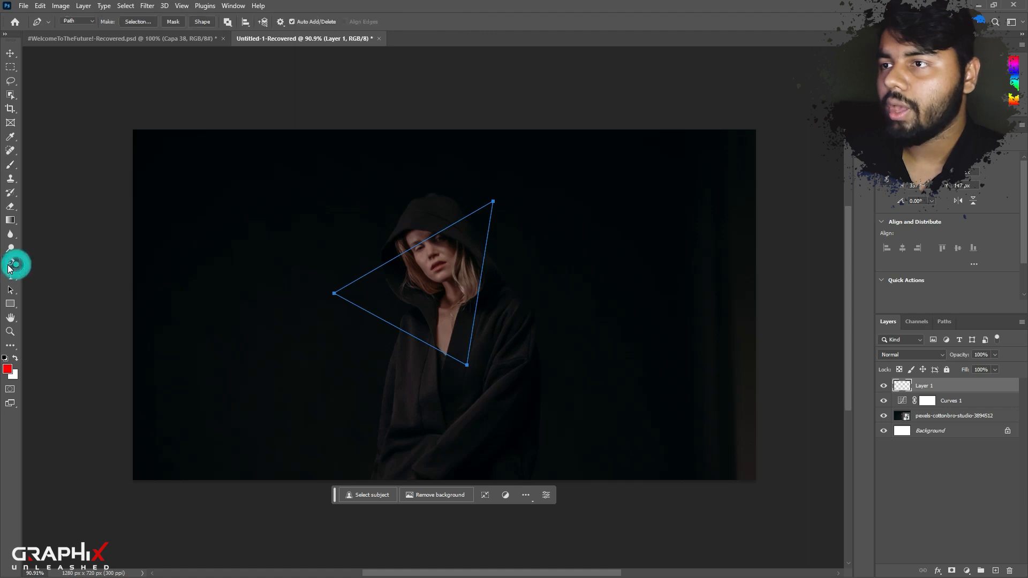
pyautogui.rightClick(427, 243)
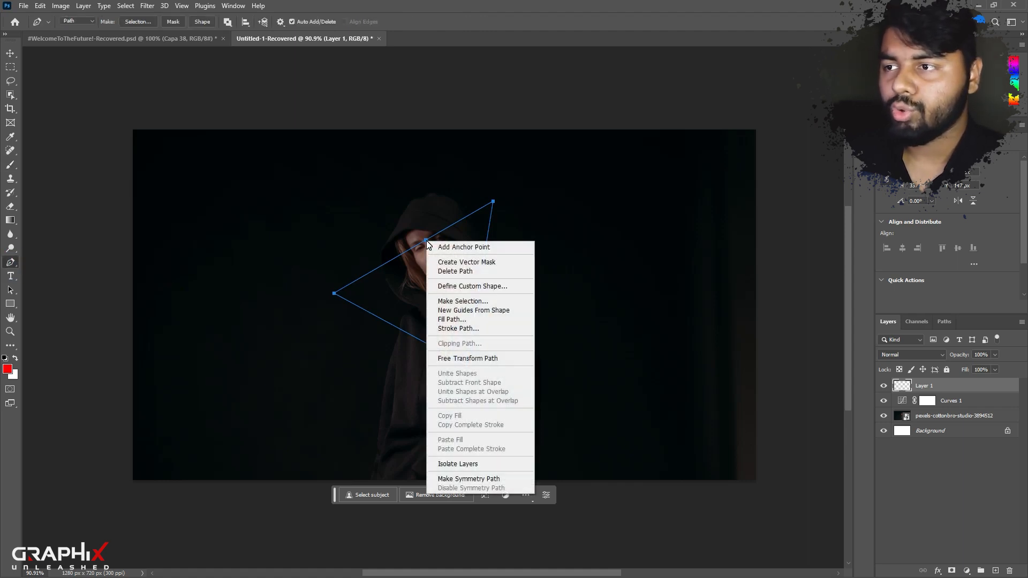
pyautogui.click(460, 312)
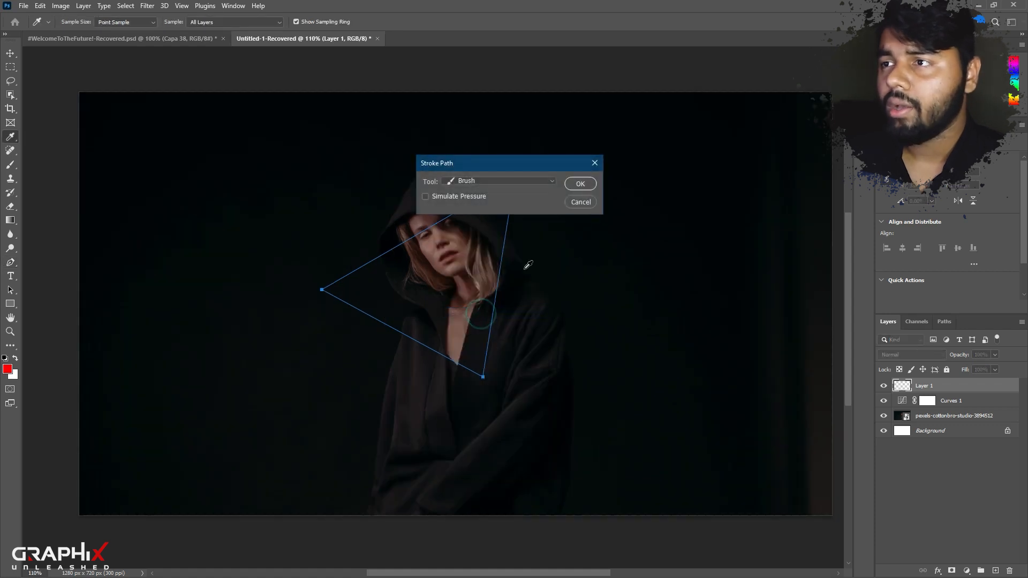
pyautogui.click(580, 183)
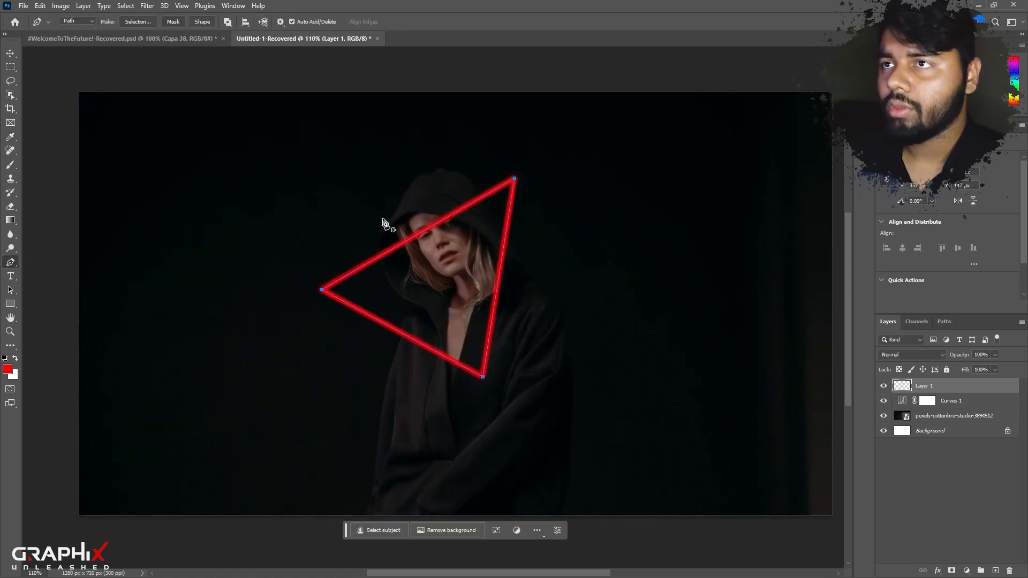
# Apply Inner Glow, Outer Glow and Drop Shadow effects to the red triangle's layer, keeping their current settings.
pyautogui.scroll(3, 421, 227)
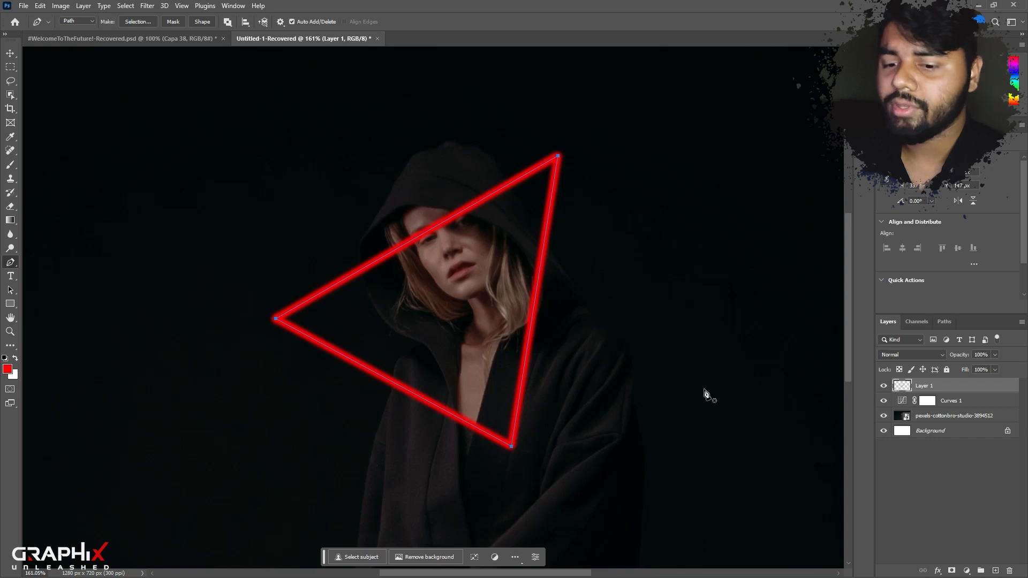
pyautogui.click(937, 571)
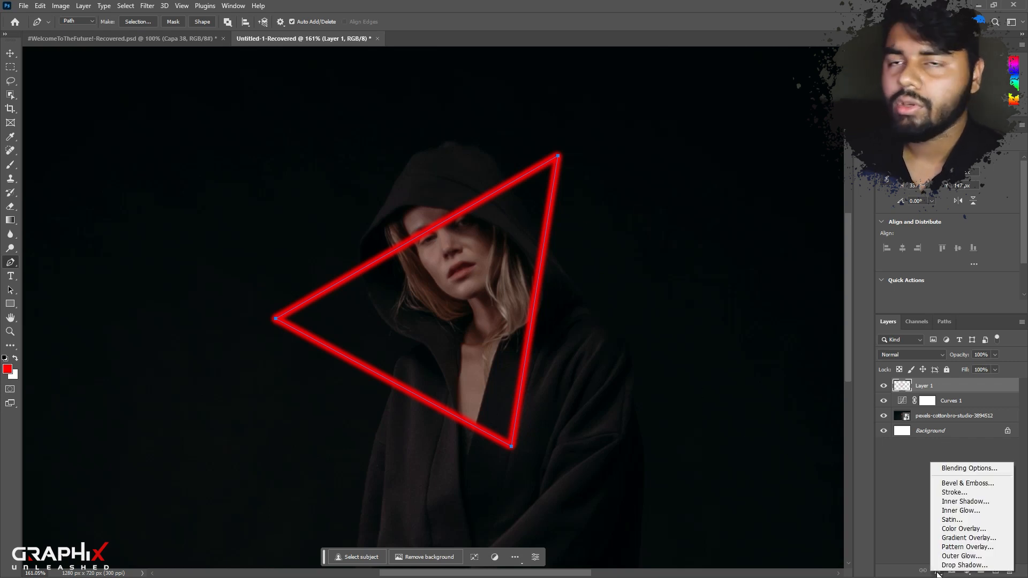
pyautogui.click(895, 518)
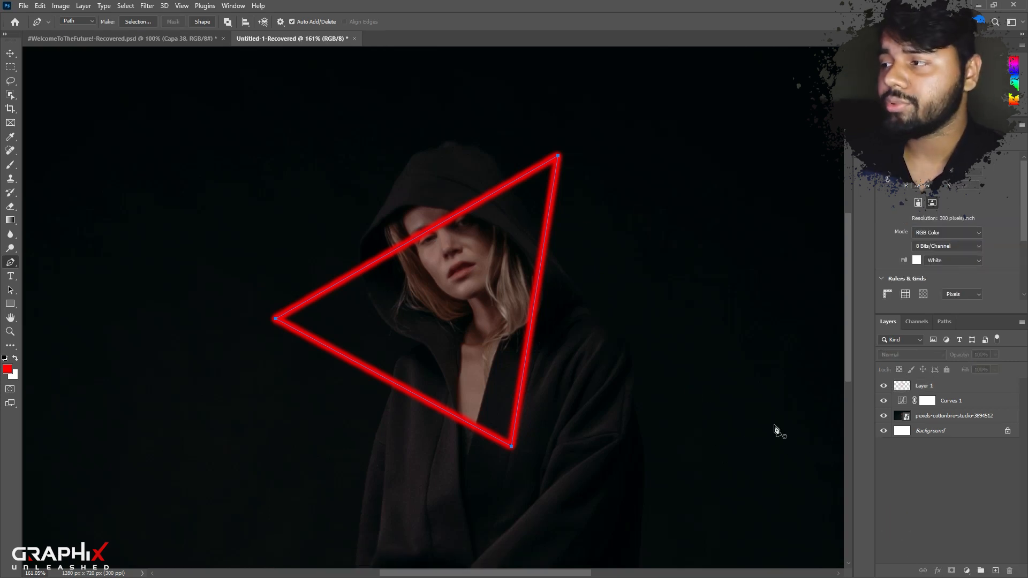
pyautogui.click(932, 383)
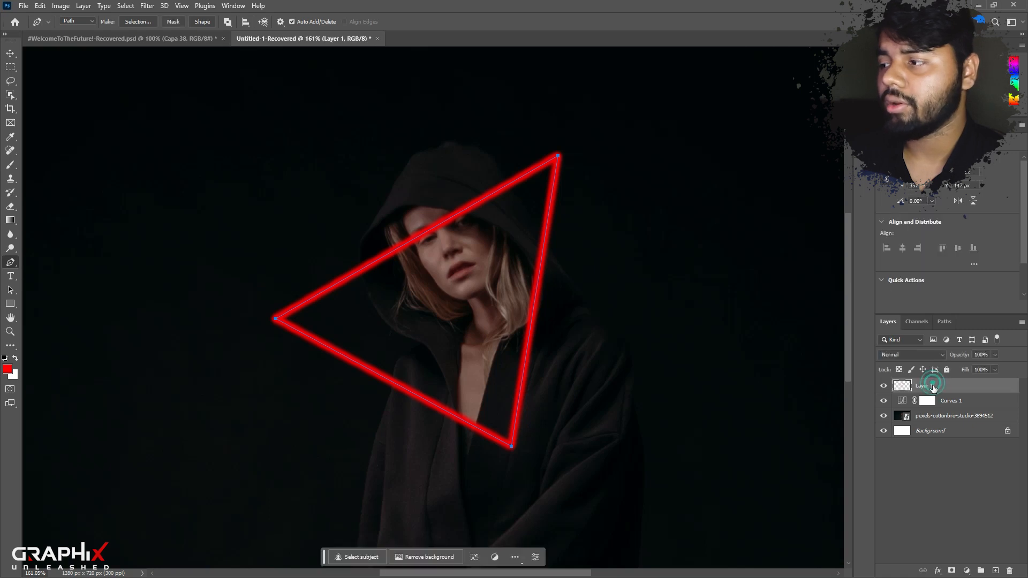
pyautogui.click(938, 571)
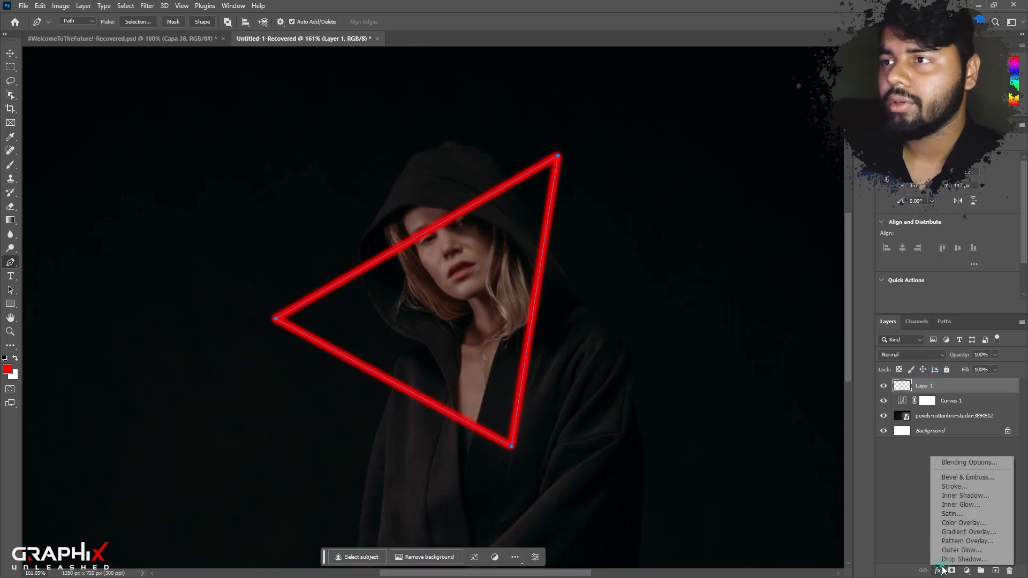
pyautogui.click(962, 464)
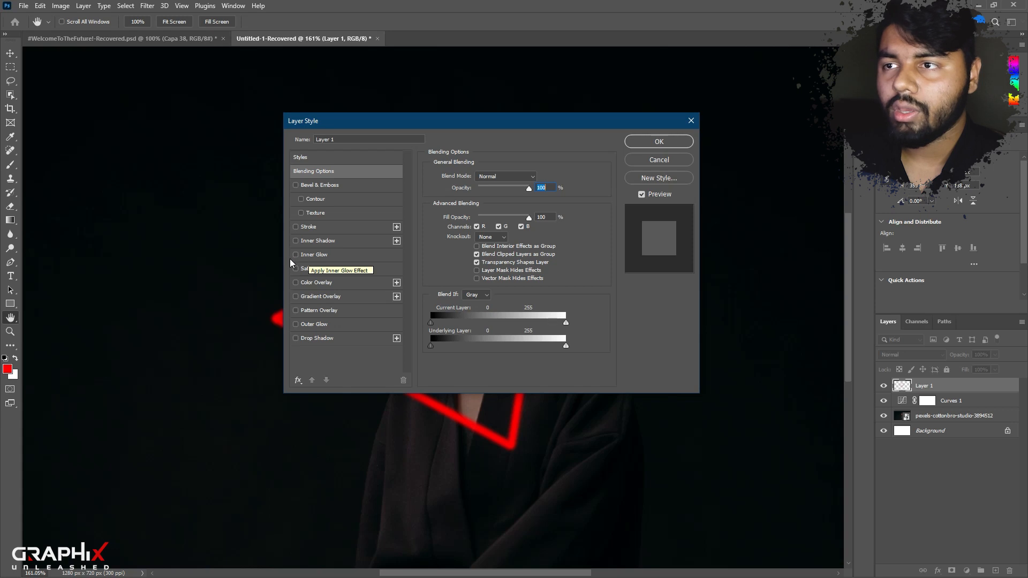
pyautogui.click(296, 255)
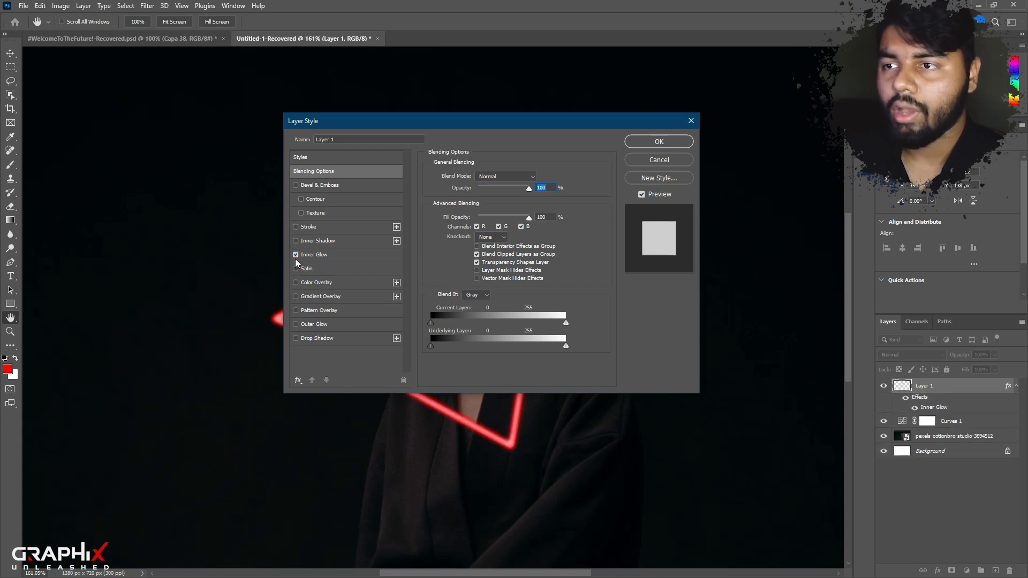
pyautogui.click(296, 325)
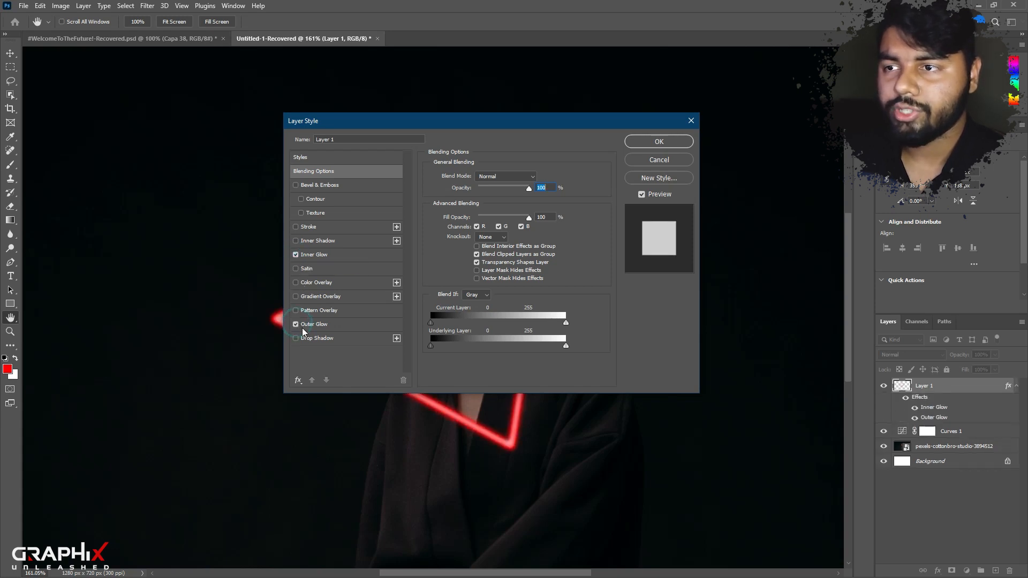
pyautogui.click(296, 339)
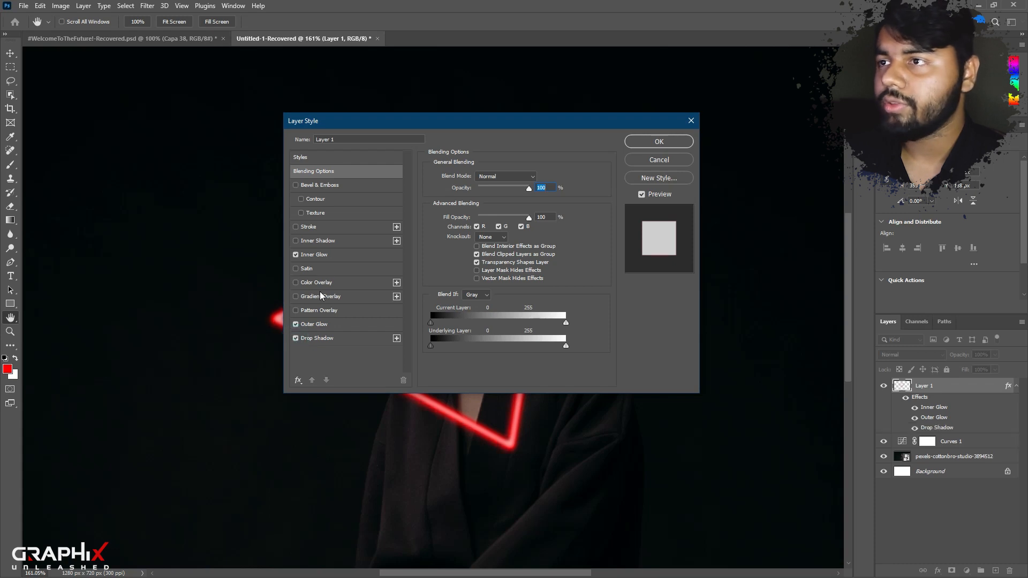
pyautogui.click(321, 255)
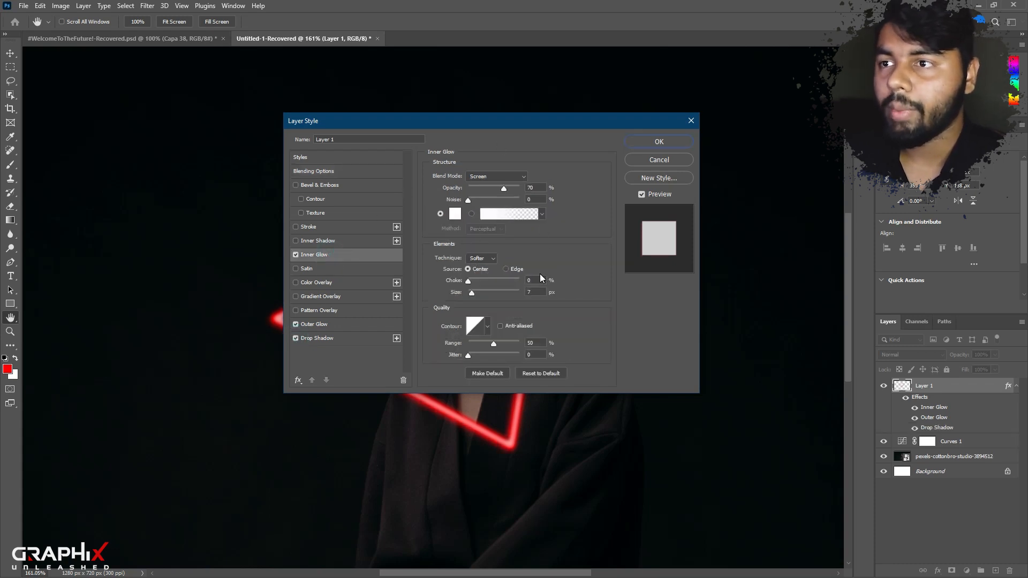
pyautogui.click(319, 325)
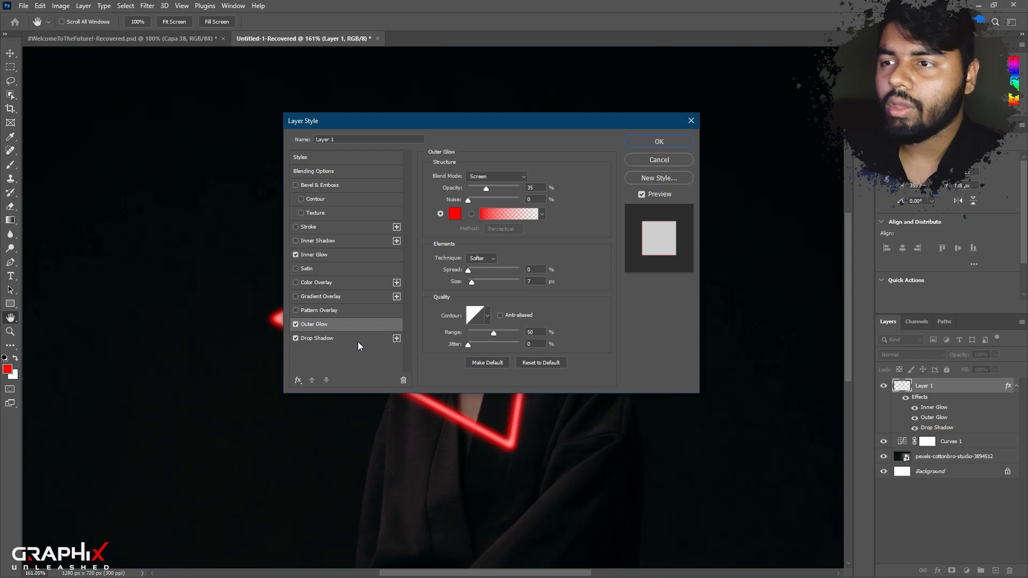
pyautogui.click(322, 338)
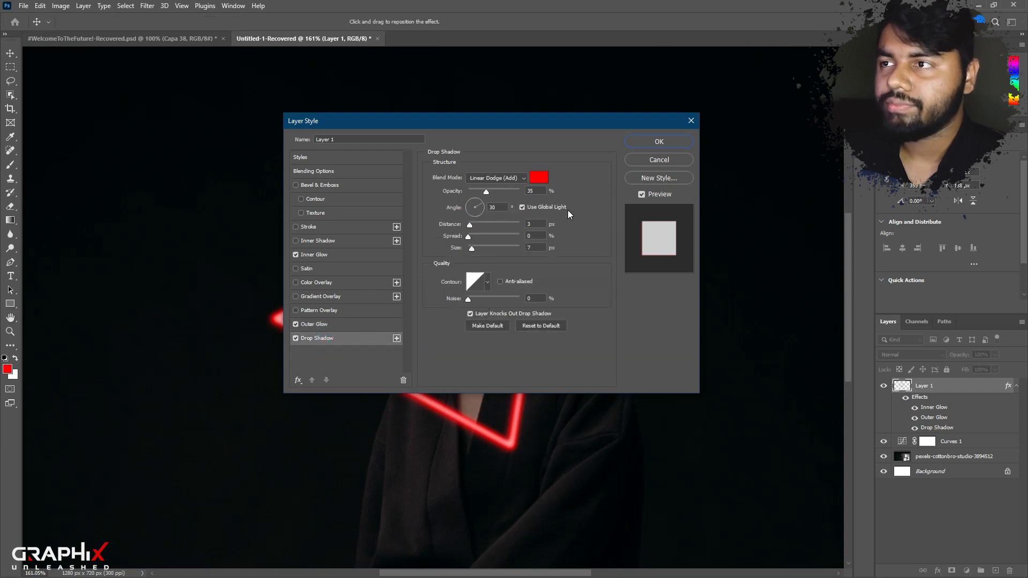
pyautogui.click(654, 144)
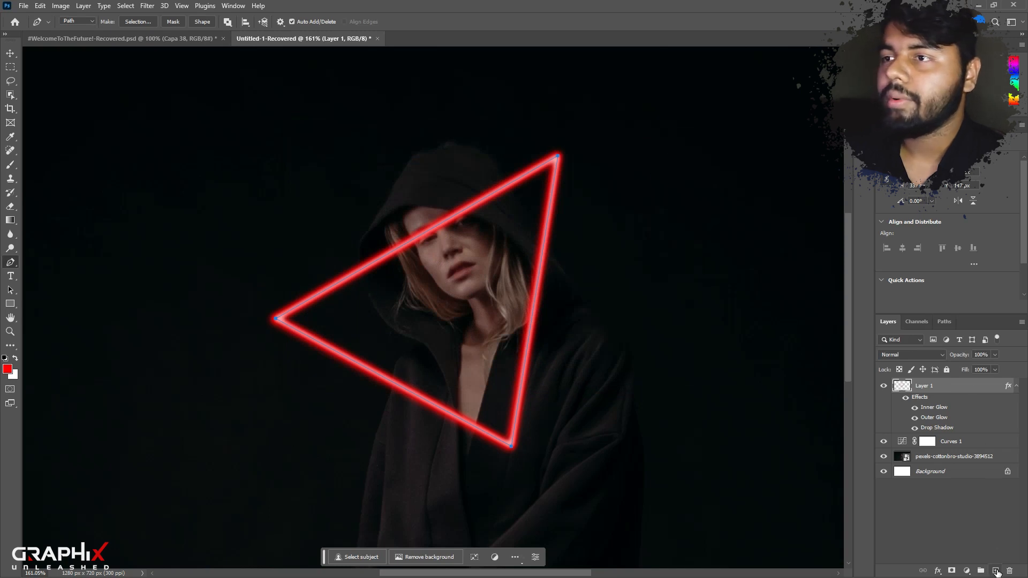
# Create another new layer above the triangle and set the Soft Round brush size to 59 px.
pyautogui.click(996, 571)
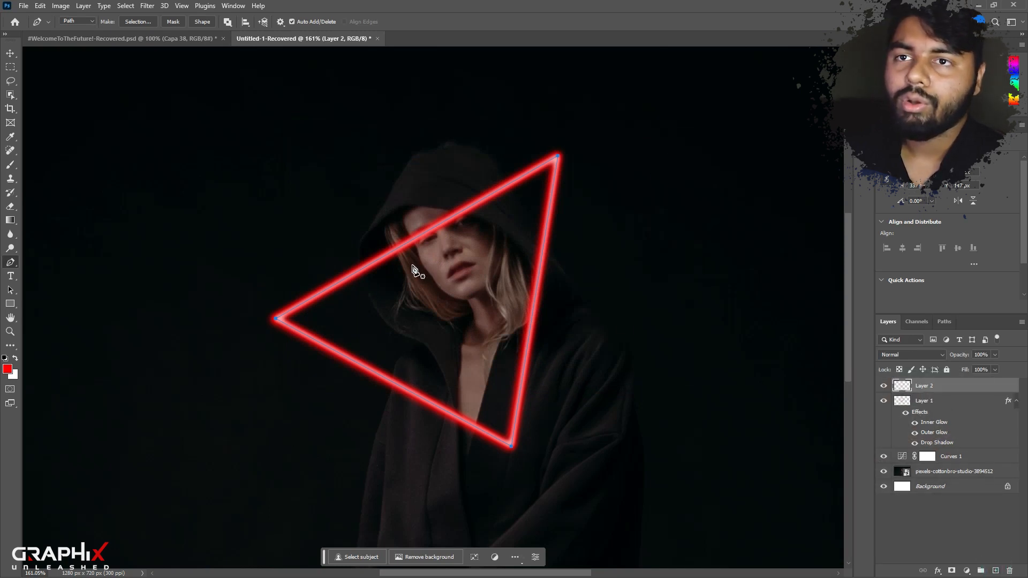
pyautogui.click(10, 164)
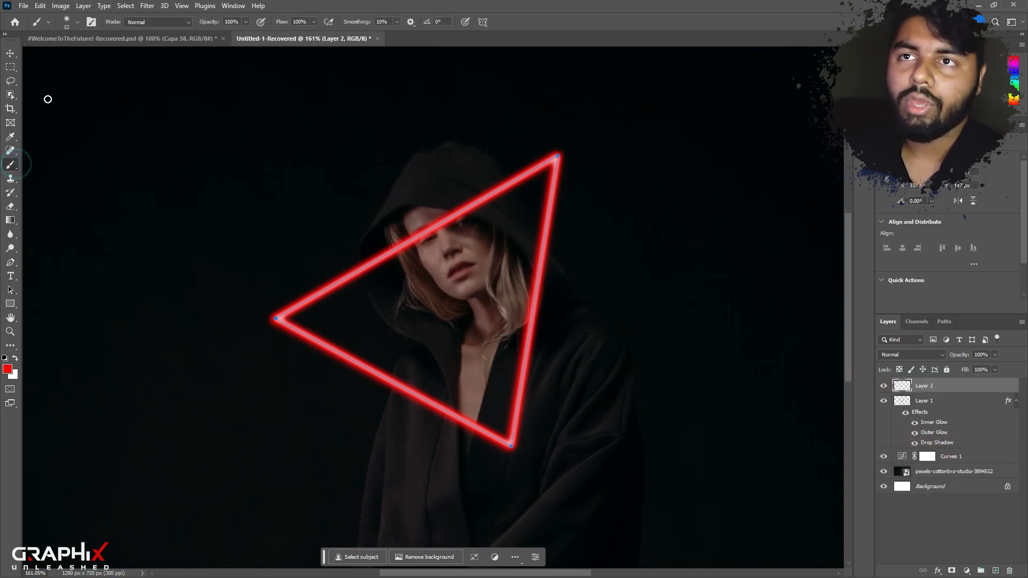
pyautogui.click(66, 22)
pyautogui.moveTo(64, 56); pyautogui.dragTo(69, 56)
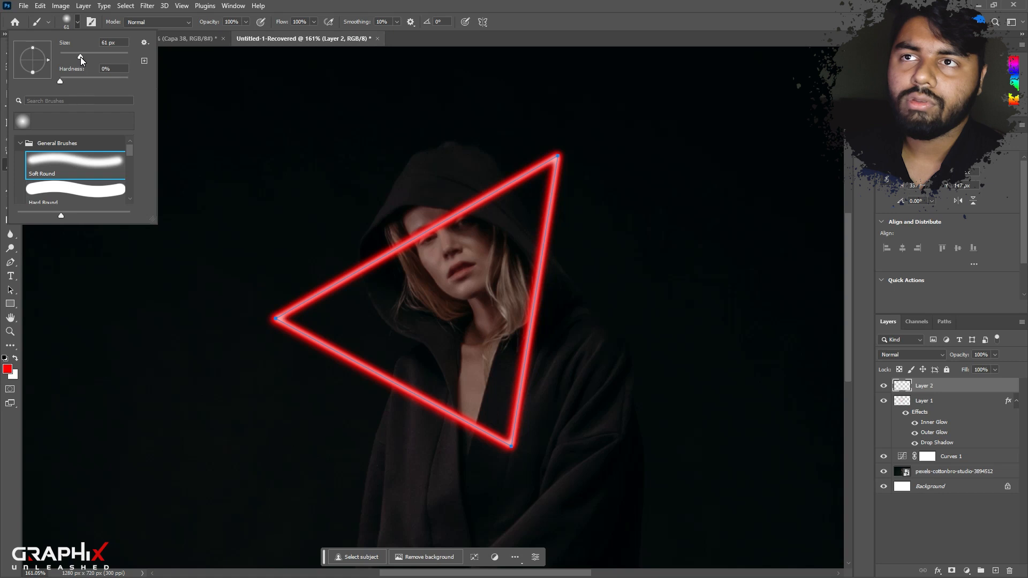
pyautogui.moveTo(79, 56); pyautogui.dragTo(79, 56)
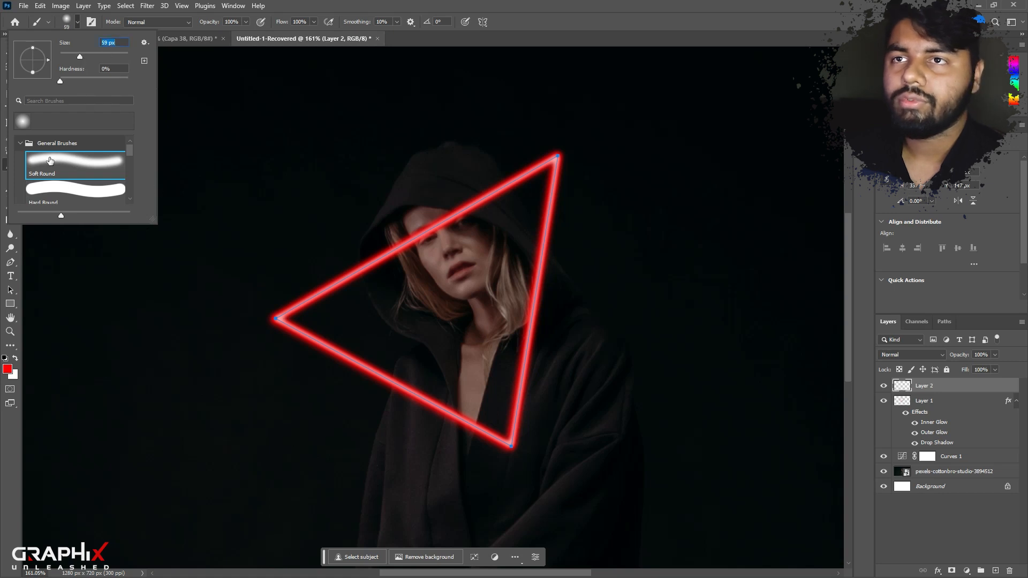
# Stroke the triangular path on Layer 2 with the 59 px Soft Round brush in red.
pyautogui.click(73, 159)
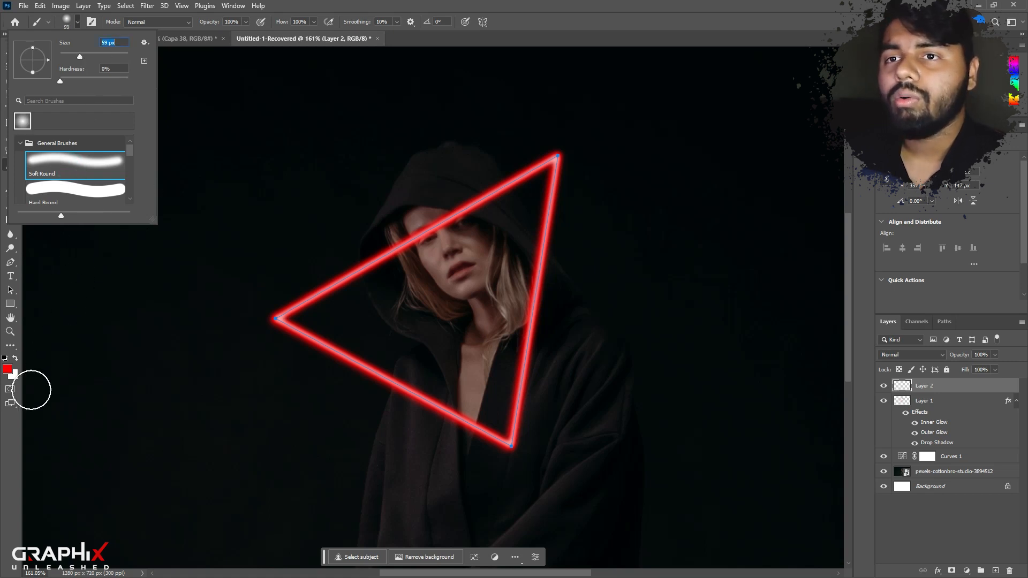
pyautogui.click(10, 261)
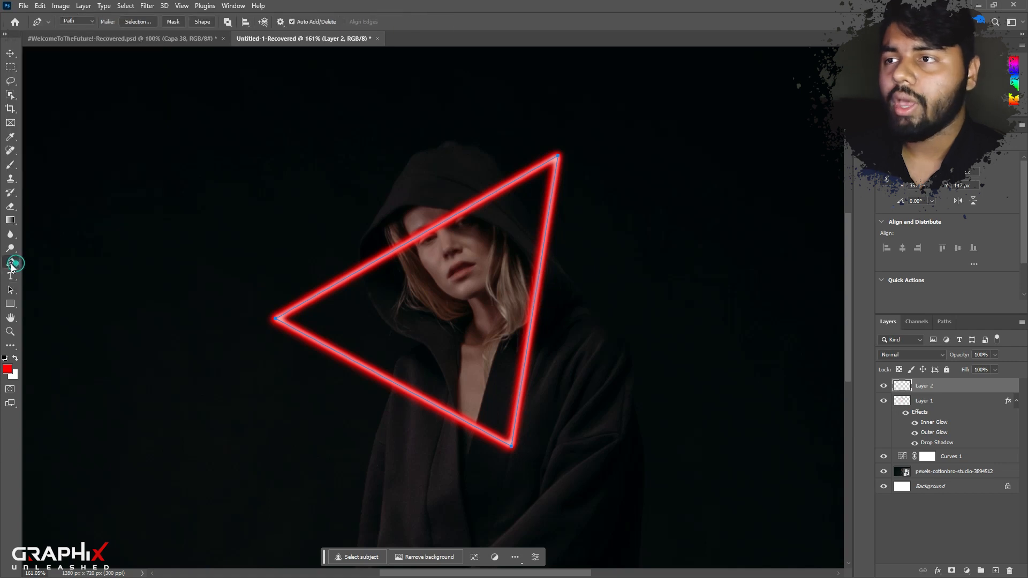
pyautogui.rightClick(439, 227)
pyautogui.click(473, 315)
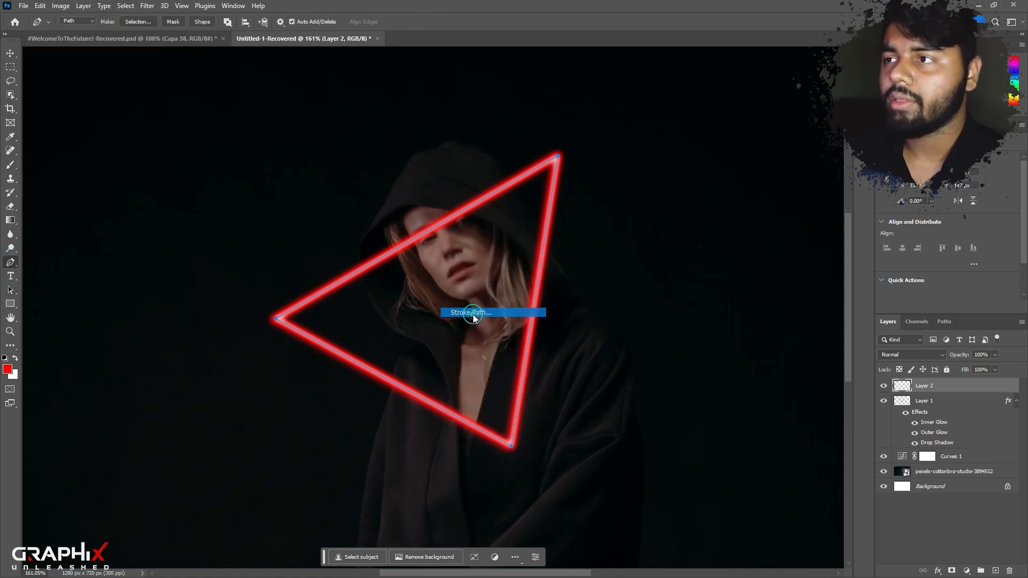
pyautogui.click(586, 184)
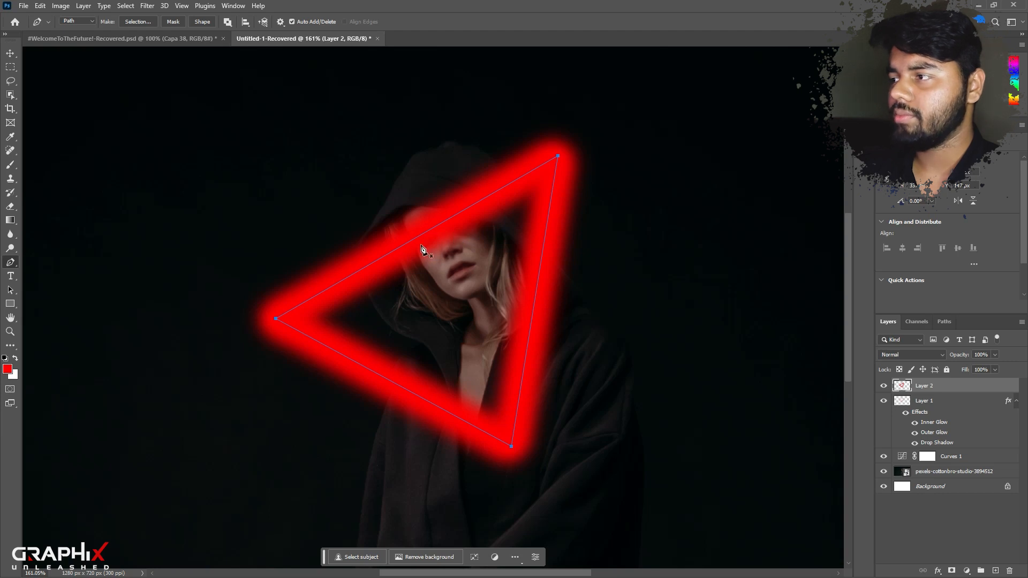
# Set Layer 2's fill to 20% and its blend mode to Linear Dodge (Add).
pyautogui.moveTo(966, 373); pyautogui.dragTo(919, 373)
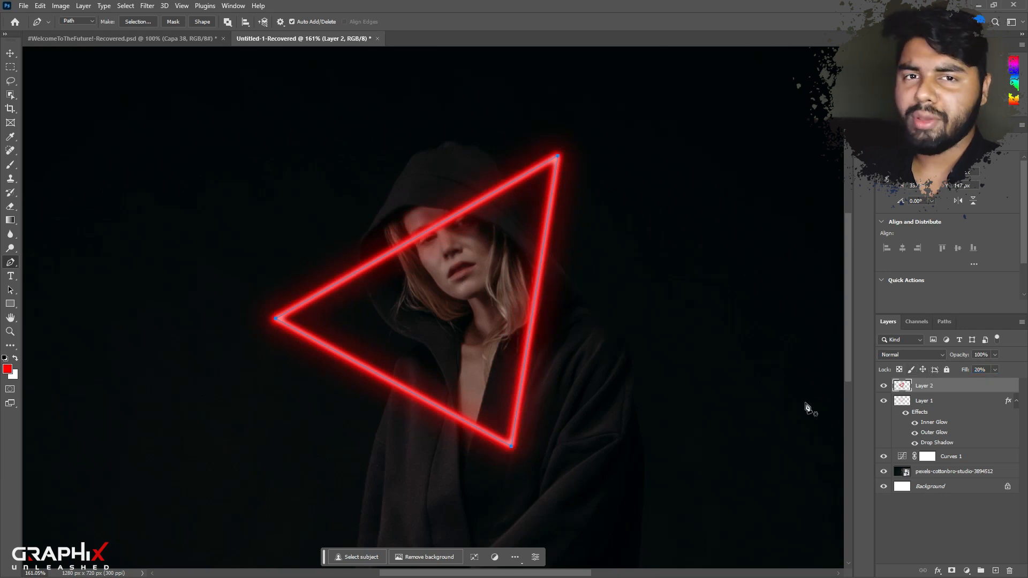
pyautogui.click(914, 355)
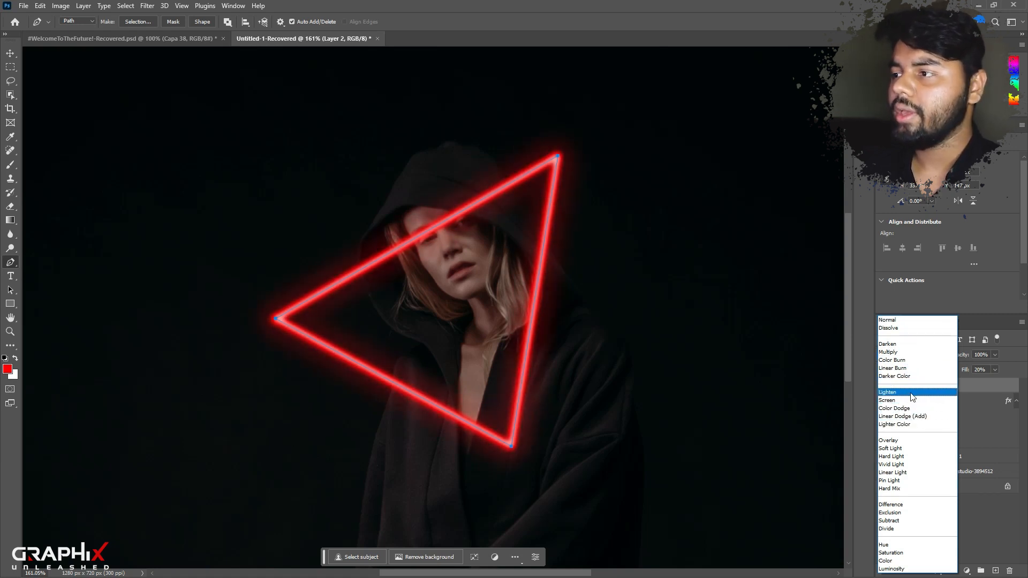
pyautogui.click(927, 417)
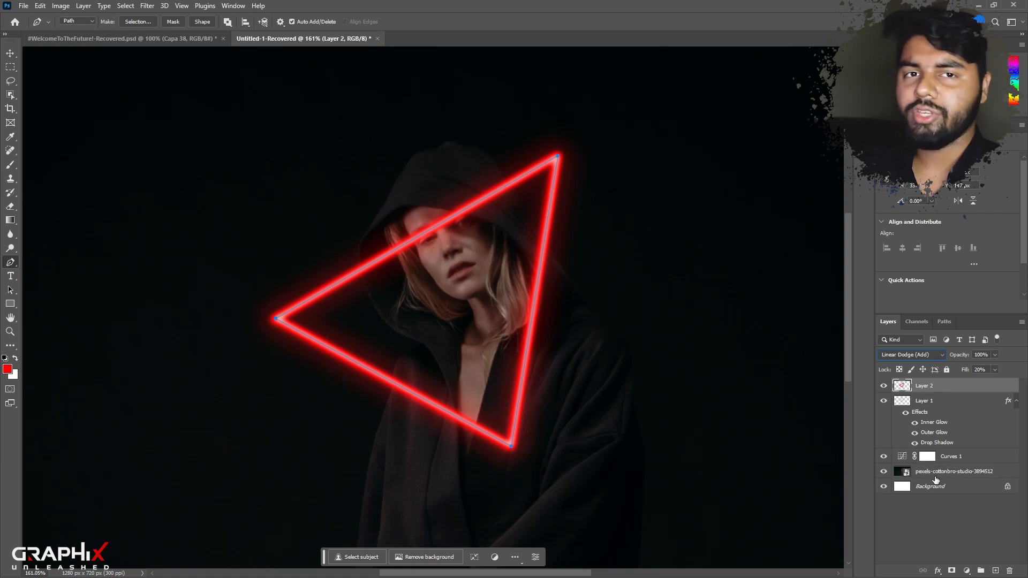
# Merge the portrait photo with its Curves adjustment layer and place a duplicate of the merged layer at the top of the layer stack.
pyautogui.click(947, 471)
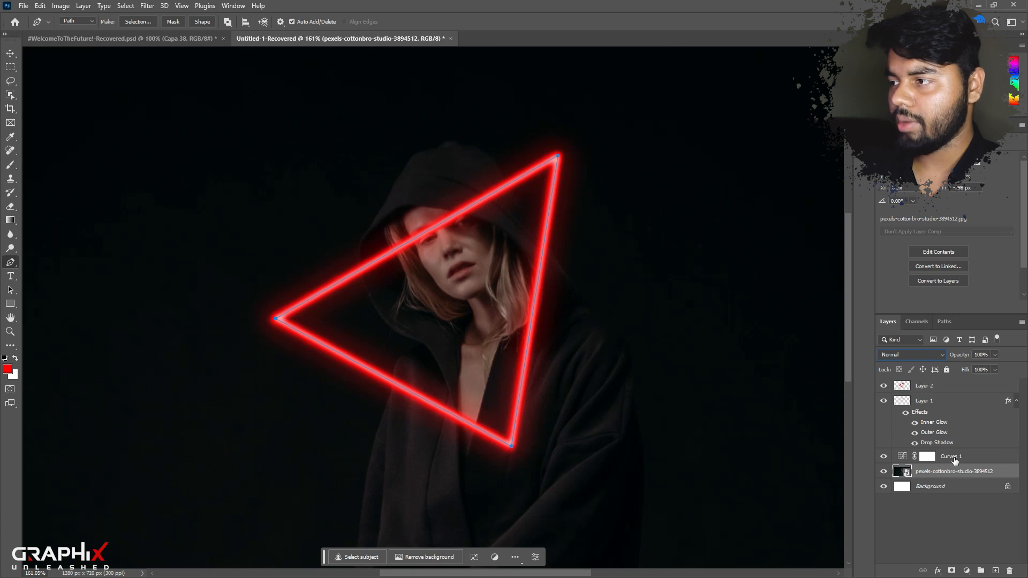
pyautogui.keyDown('shift'); pyautogui.click(954, 458); pyautogui.keyUp('shift')
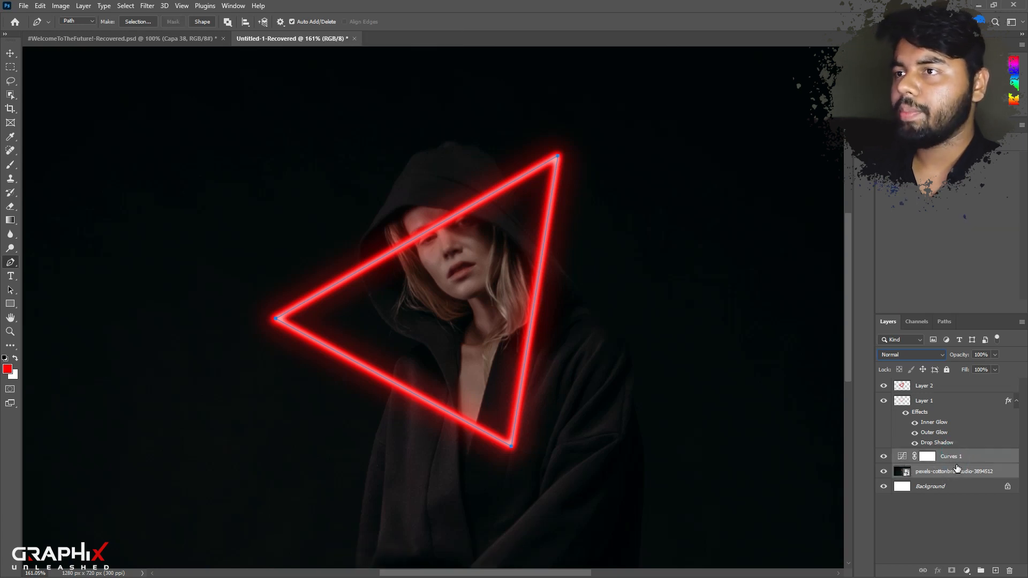
pyautogui.hotkey('ctrl', 'e')
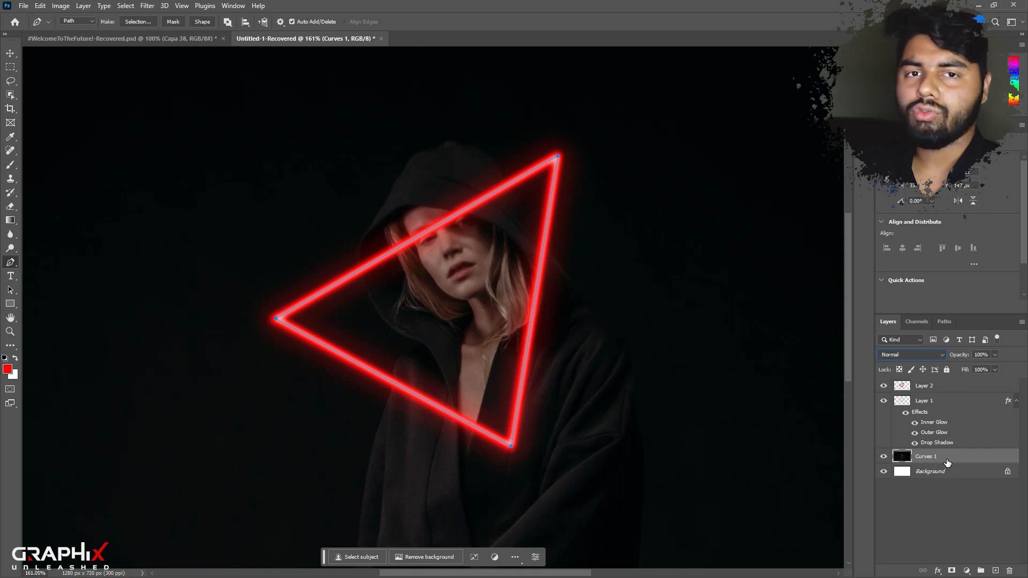
pyautogui.hotkey('ctrl', 'j')
pyautogui.moveTo(958, 461); pyautogui.dragTo(946, 381)
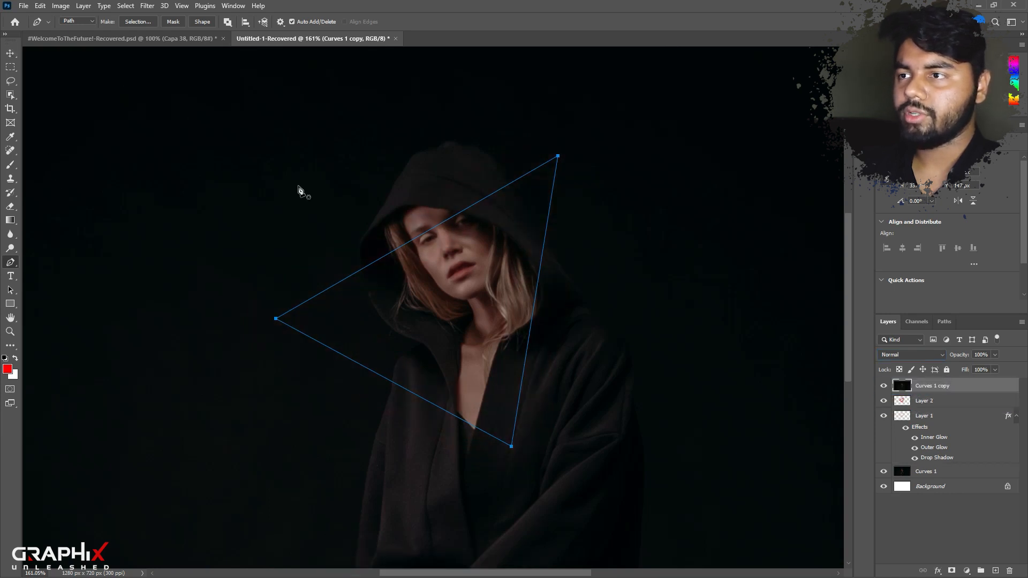
# Select the hooded woman, mask the Curves 1 copy layer to that selection, and hide the triangle's path outline.
pyautogui.press('v')
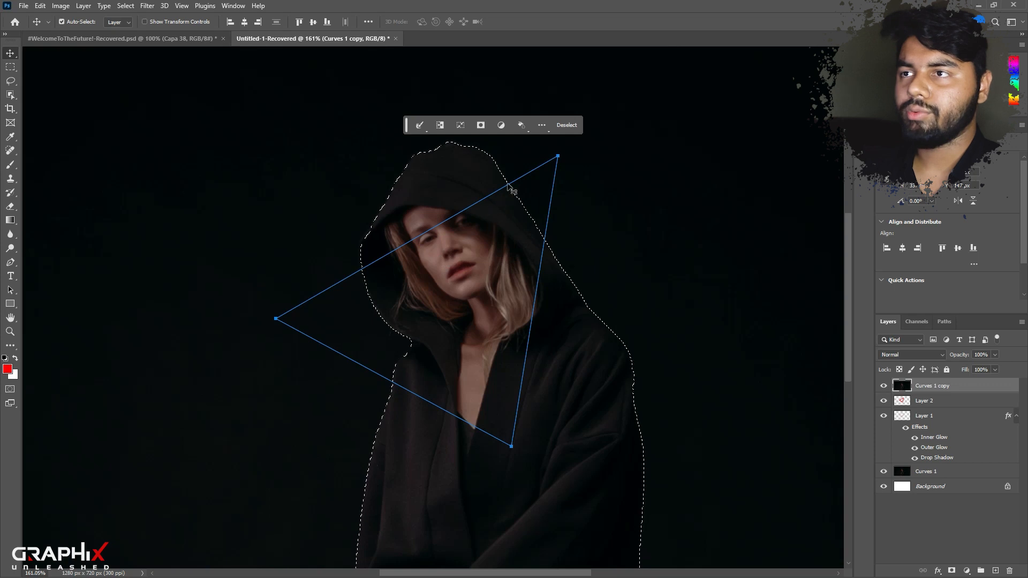
pyautogui.moveTo(406, 130); pyautogui.dragTo(41, 117)
pyautogui.click(951, 570)
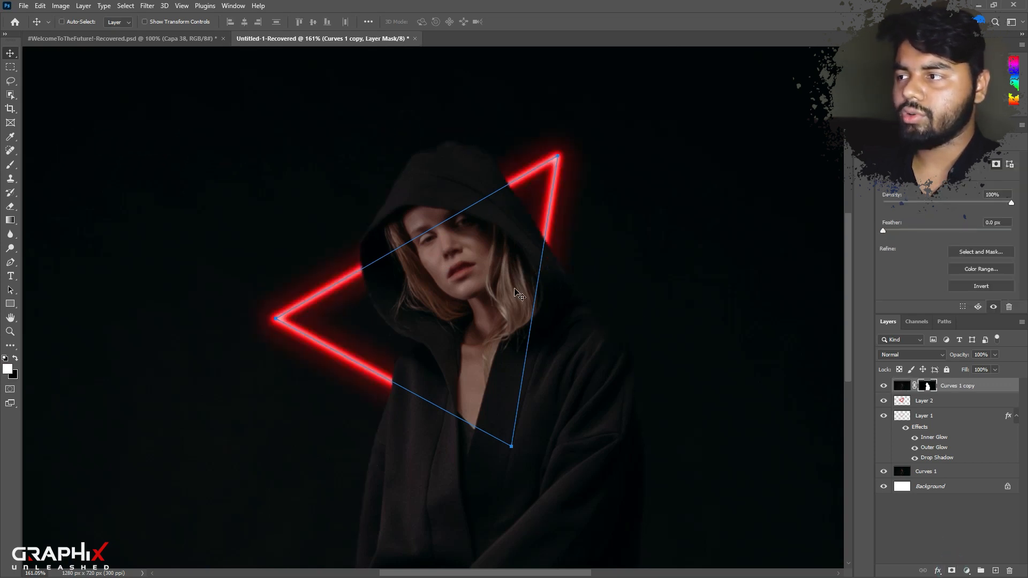
pyautogui.hotkey('ctrl', 'h')
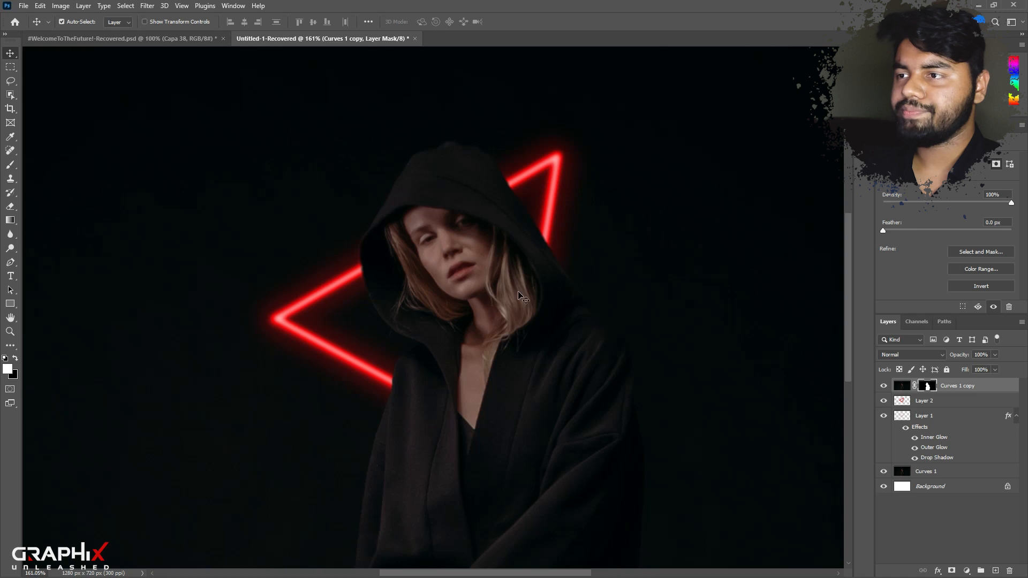
# Paint black on the Curves 1 copy mask so the triangle's right and lower sides pass in front of the woman.
pyautogui.click(10, 164)
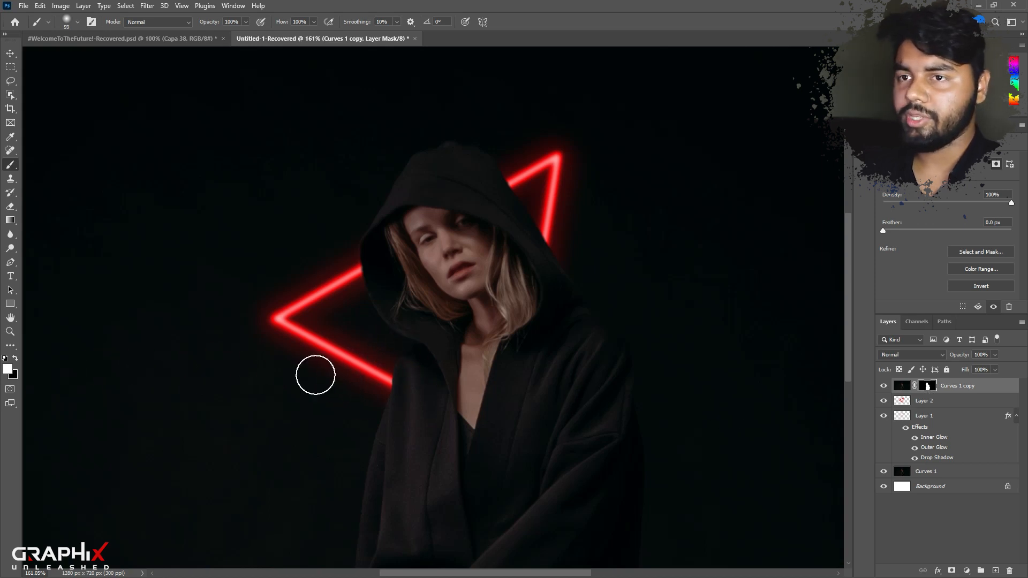
pyautogui.click(15, 358)
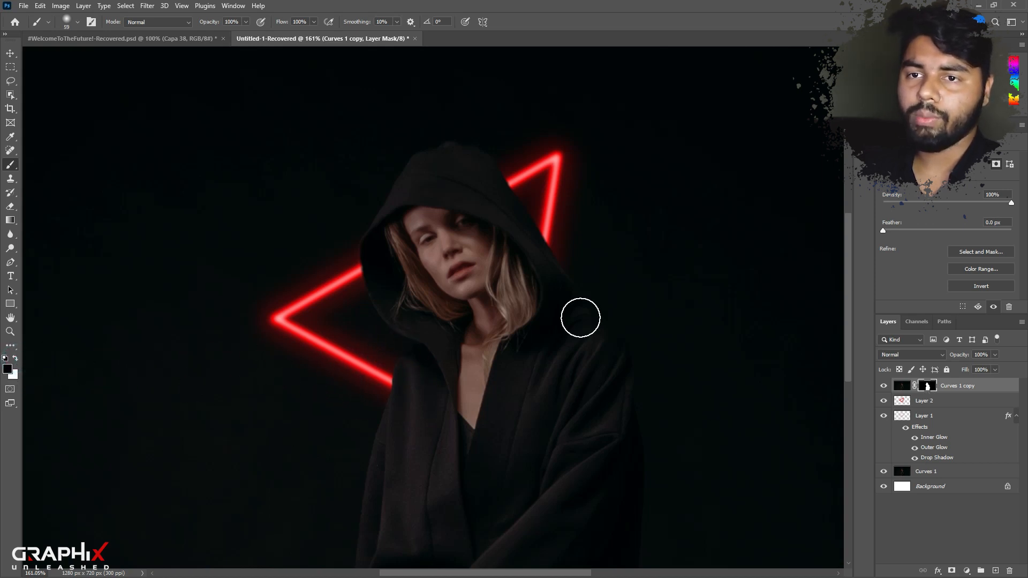
pyautogui.moveTo(546, 255)
pyautogui.mouseDown()
pyautogui.moveTo(538, 287)
pyautogui.moveTo(540, 251)
pyautogui.moveTo(537, 279)
pyautogui.moveTo(549, 250)
pyautogui.moveTo(527, 349)
pyautogui.moveTo(513, 354)
pyautogui.moveTo(539, 328)
pyautogui.moveTo(467, 459)
pyautogui.moveTo(506, 420)
pyautogui.moveTo(369, 381)
pyautogui.mouseUp()
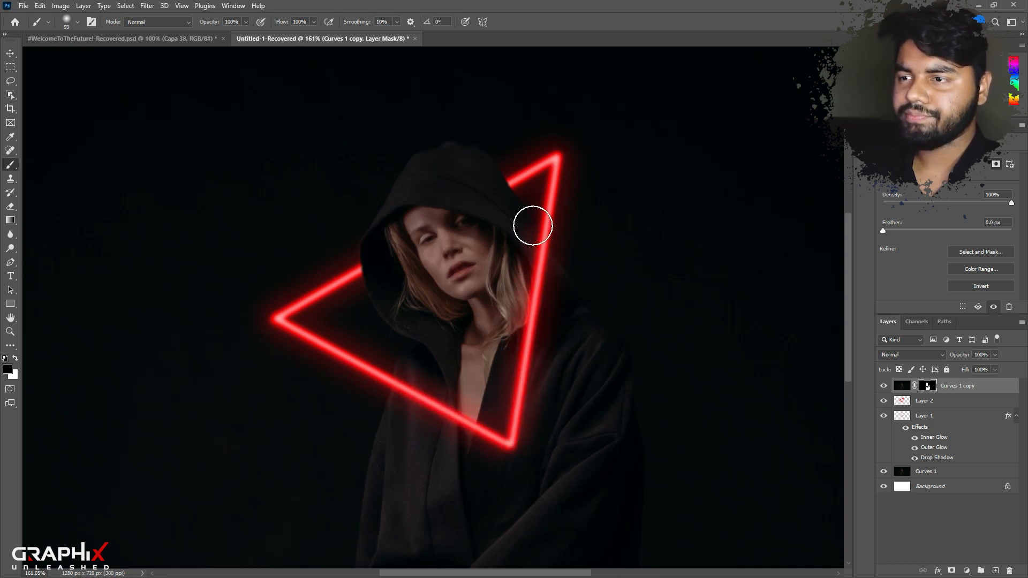
pyautogui.hotkey('ctrl', '1')
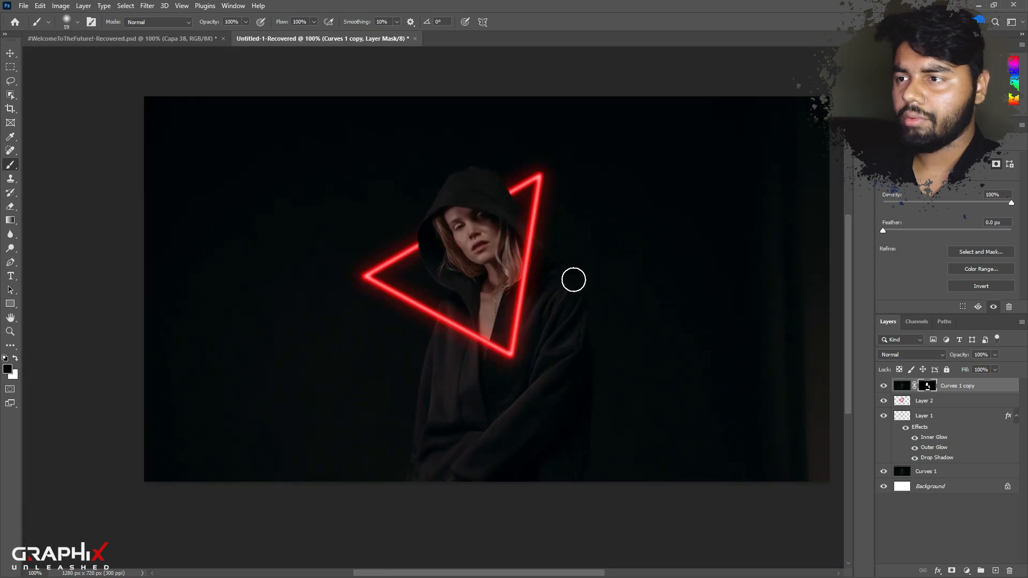
pyautogui.press('v')
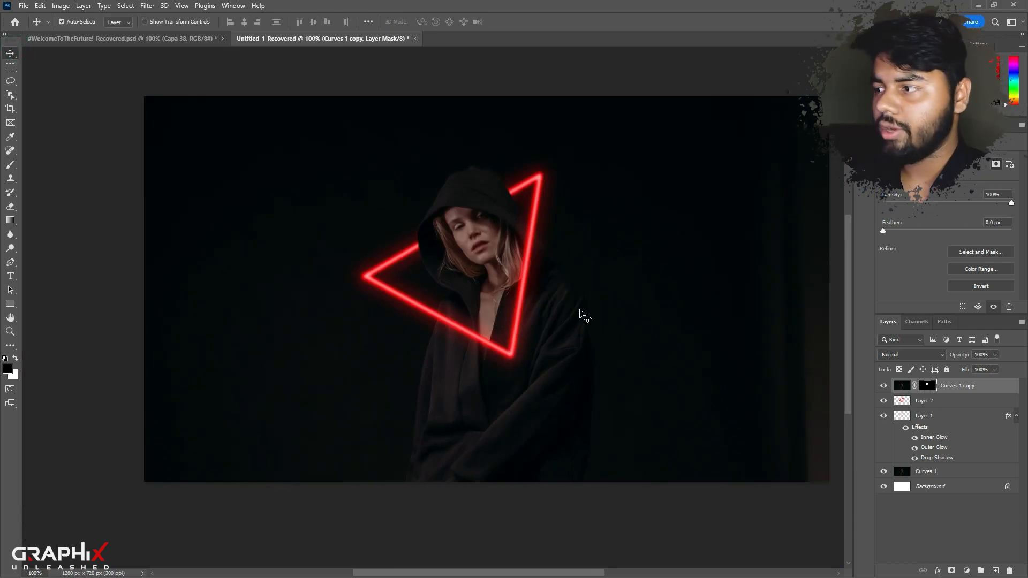
# Add a Levels adjustment layer above everything with midtones 0.82 and highlights 155, and invert its mask to black.
pyautogui.click(955, 502)
pyautogui.click(967, 571)
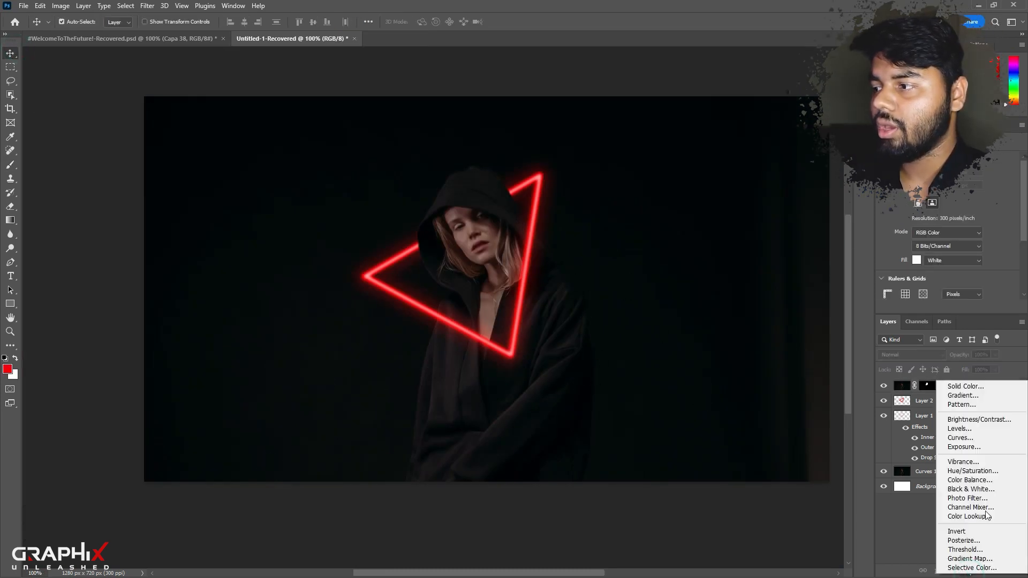
pyautogui.click(964, 428)
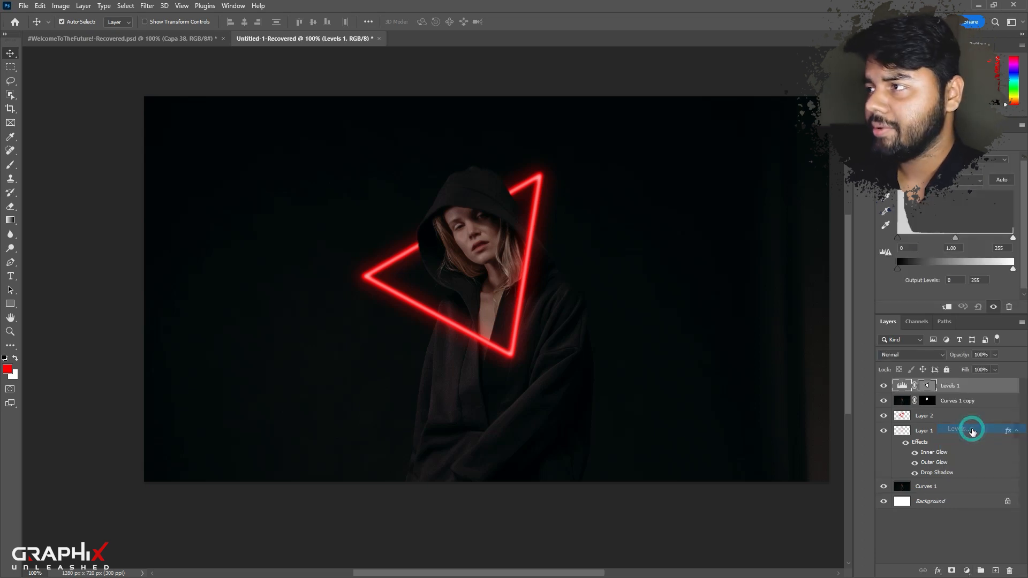
pyautogui.moveTo(1012, 238); pyautogui.dragTo(937, 237)
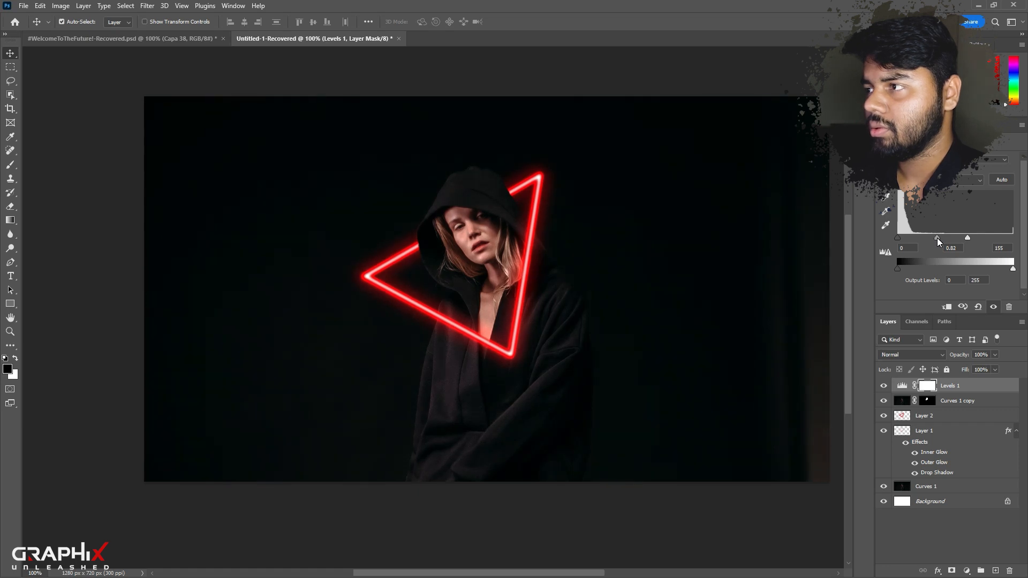
pyautogui.click(929, 387)
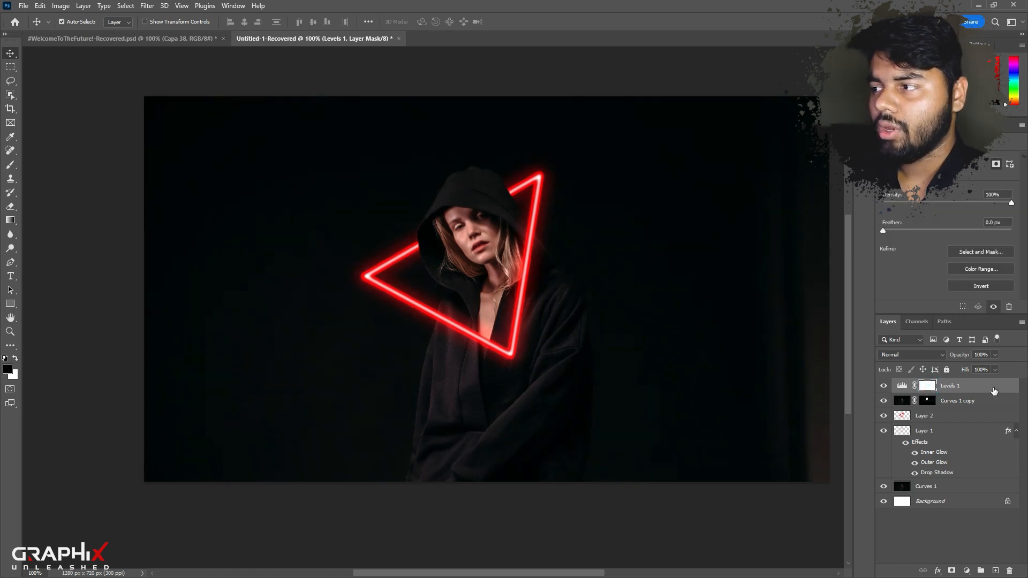
pyautogui.hotkey('ctrl', 'i')
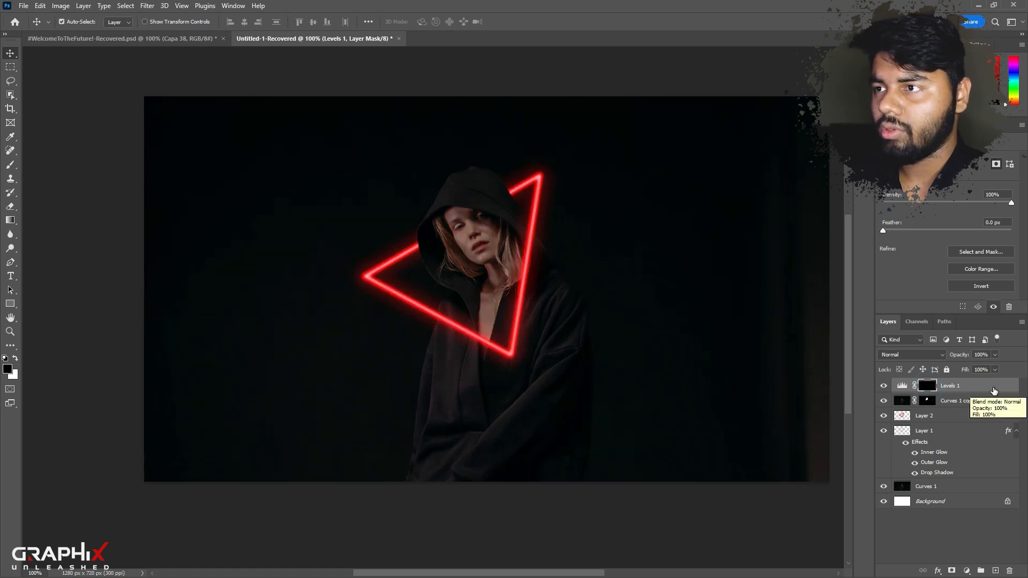
# Paint white at 53% flow on the Levels mask over the woman's face, hair, neck and coat near the triangle.
pyautogui.click(9, 165)
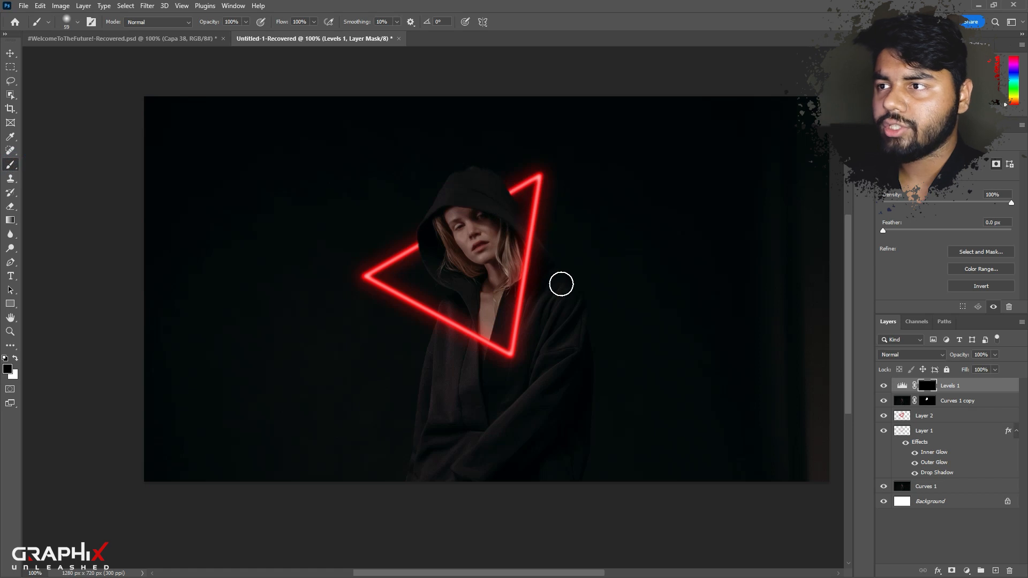
pyautogui.scroll(3, 539, 245)
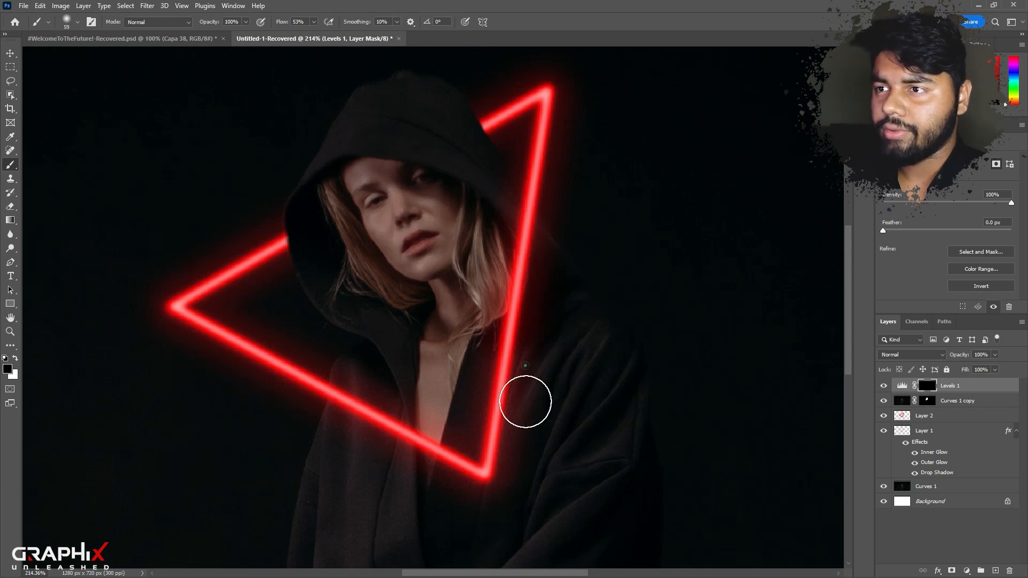
pyautogui.scroll(-5, 528, 448)
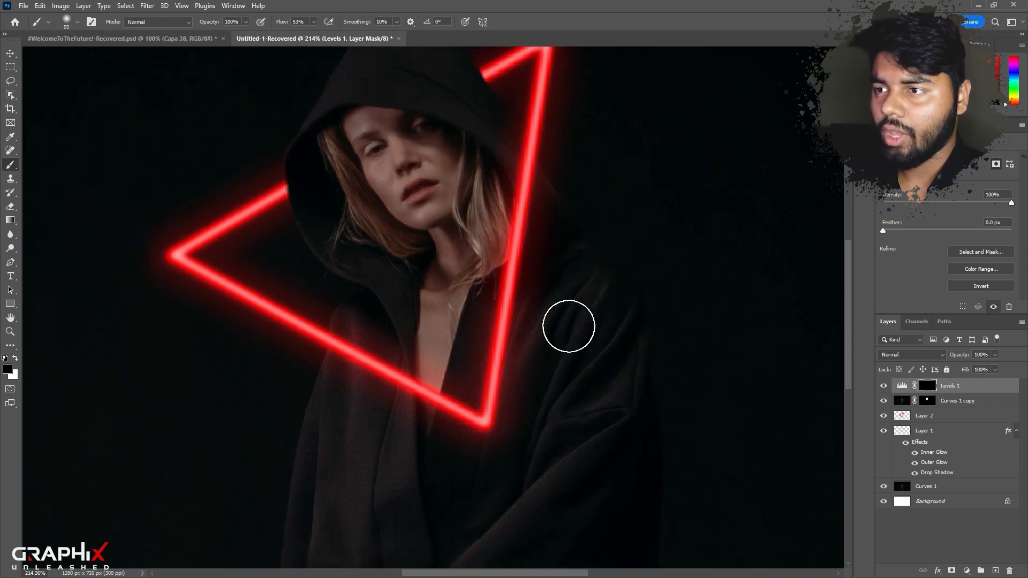
pyautogui.scroll(4, 541, 292)
pyautogui.press('x')
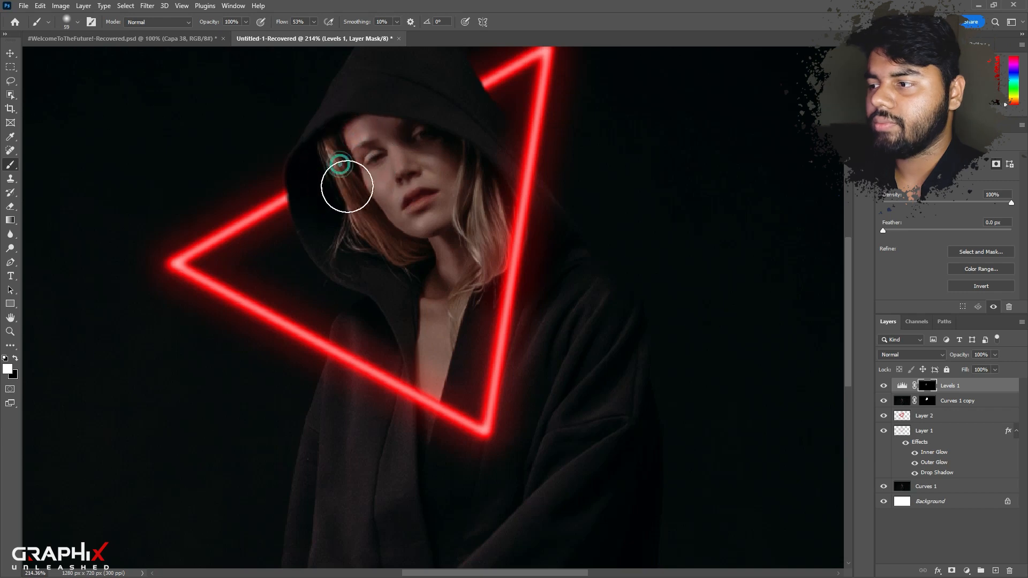
pyautogui.moveTo(482, 279)
pyautogui.mouseDown()
pyautogui.moveTo(496, 367)
pyautogui.moveTo(454, 383)
pyautogui.moveTo(348, 328)
pyautogui.mouseUp()
pyautogui.press(']')
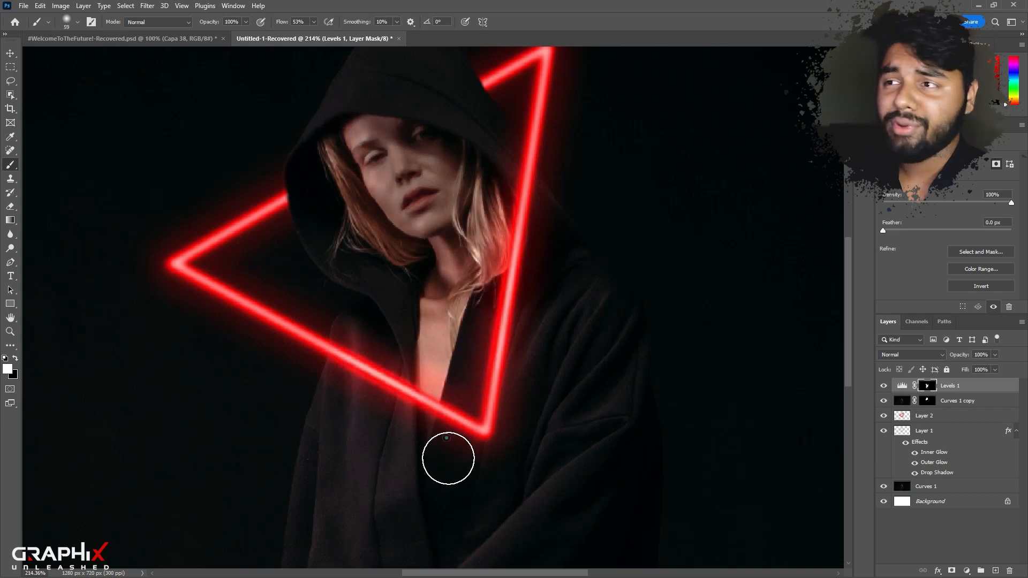
pyautogui.scroll(-3, 532, 349)
pyautogui.press(']')
pyautogui.press(']')
pyautogui.moveTo(535, 309)
pyautogui.mouseDown()
pyautogui.moveTo(505, 152)
pyautogui.moveTo(514, 172)
pyautogui.moveTo(497, 140)
pyautogui.moveTo(578, 277)
pyautogui.moveTo(508, 451)
pyautogui.moveTo(475, 434)
pyautogui.moveTo(499, 347)
pyautogui.moveTo(448, 202)
pyautogui.moveTo(393, 167)
pyautogui.moveTo(393, 266)
pyautogui.moveTo(423, 369)
pyautogui.moveTo(481, 471)
pyautogui.mouseUp()
pyautogui.press('v')
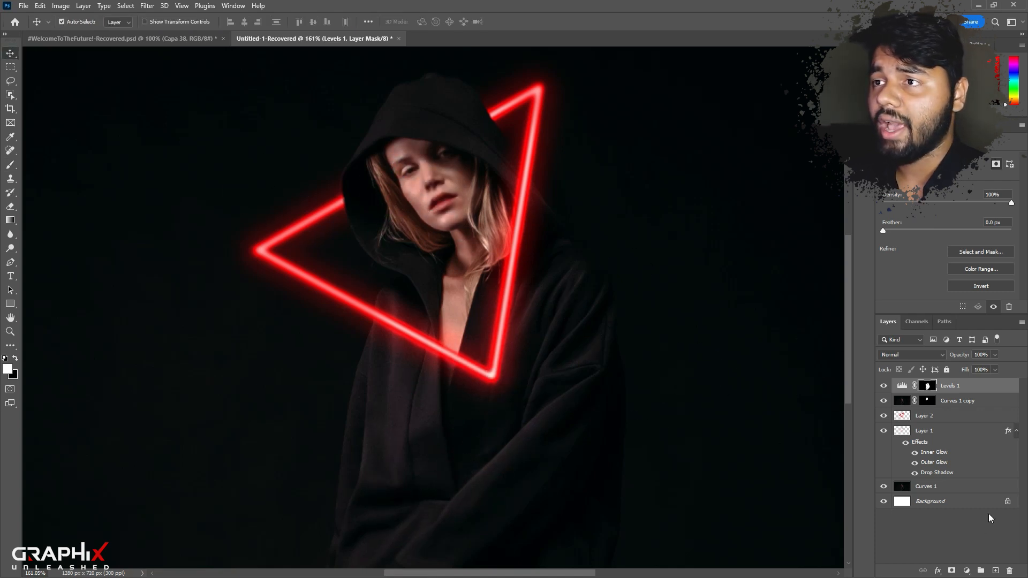
# Add a Hue/Saturation adjustment layer on top with Colorize enabled, hue 0, saturation 66 and lightness -7.
pyautogui.click(966, 571)
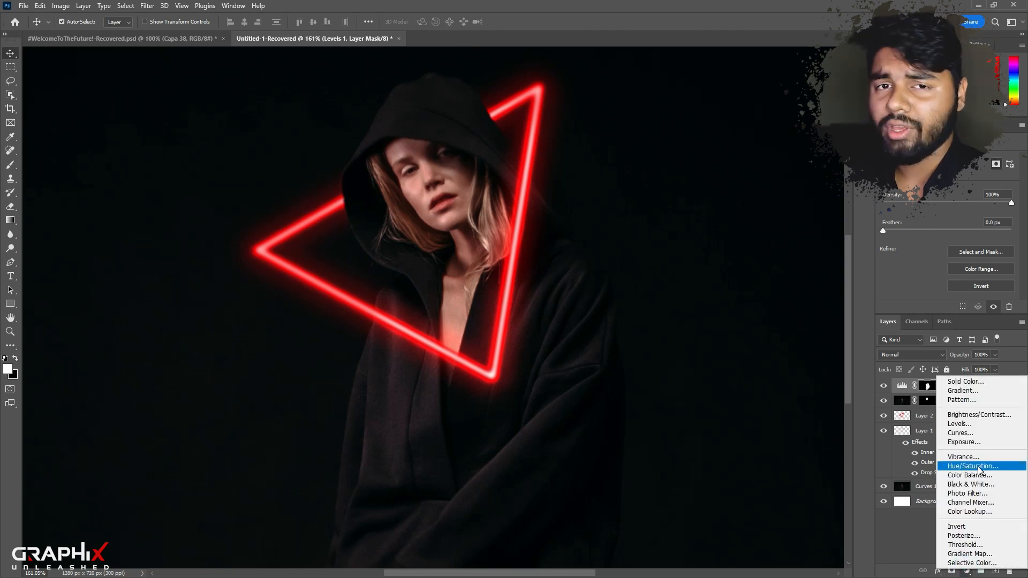
pyautogui.click(973, 466)
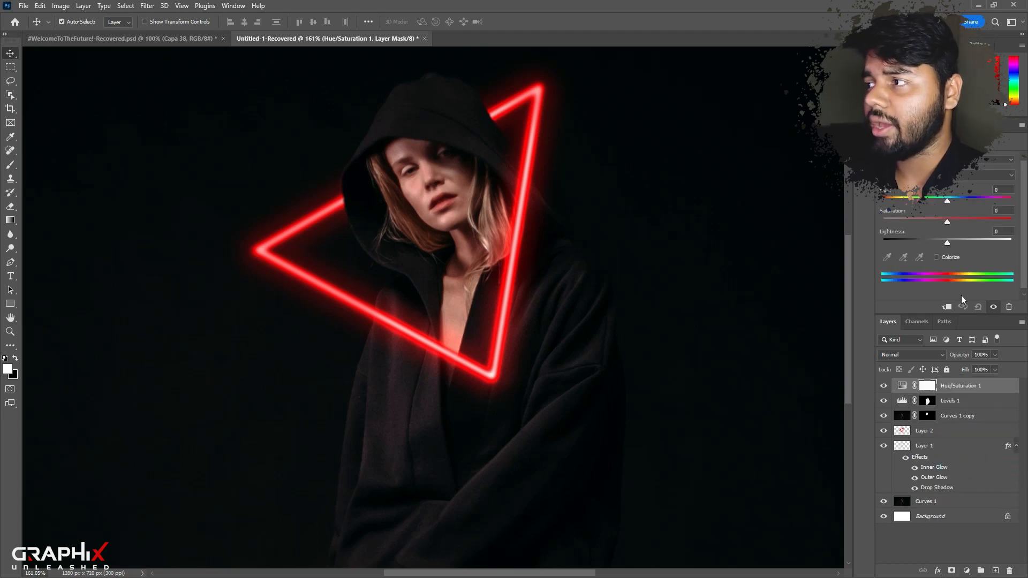
pyautogui.click(936, 257)
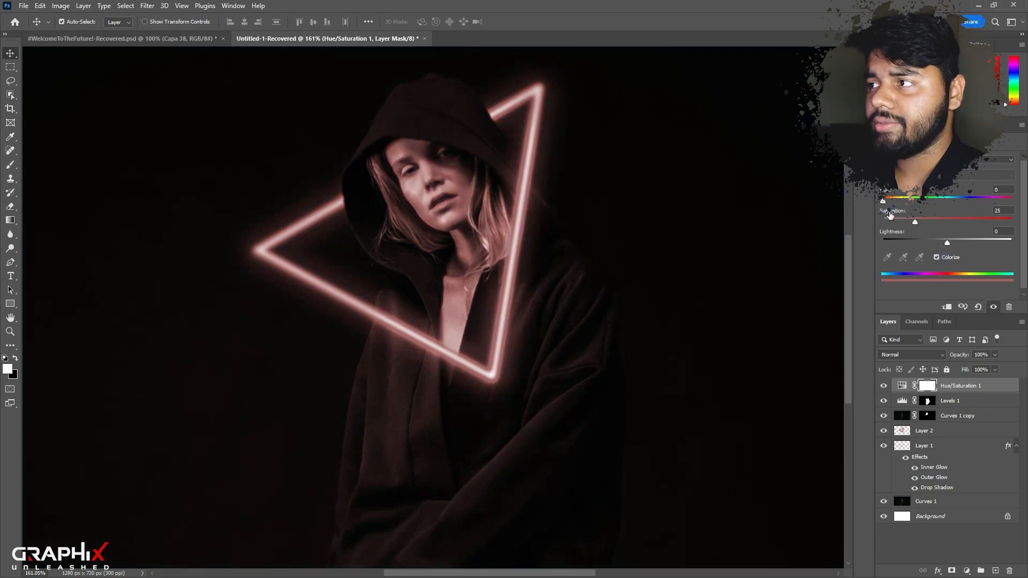
pyautogui.moveTo(883, 200); pyautogui.dragTo(958, 221)
pyautogui.scroll(-6, 388, 209)
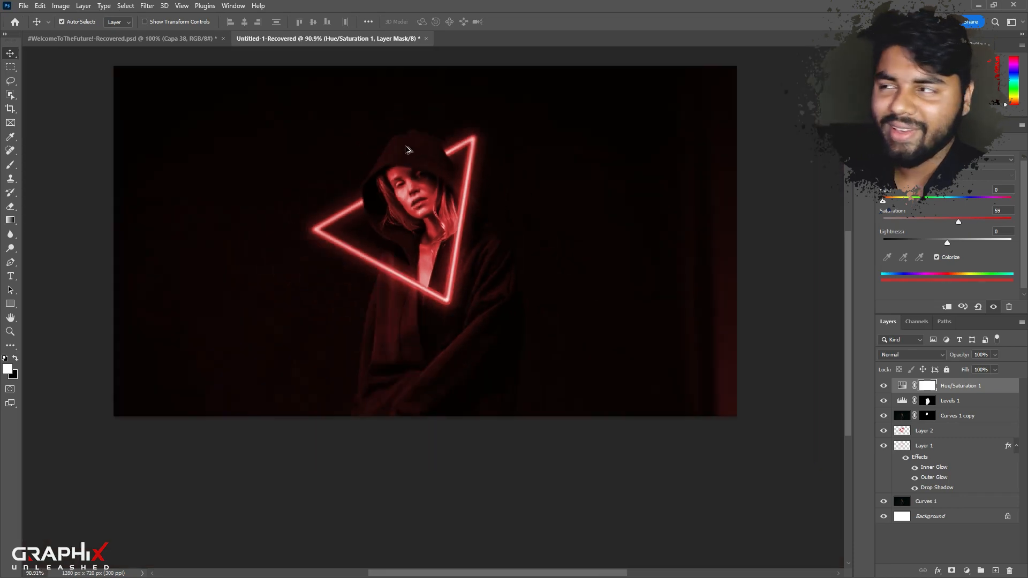
pyautogui.scroll(4, 396, 160)
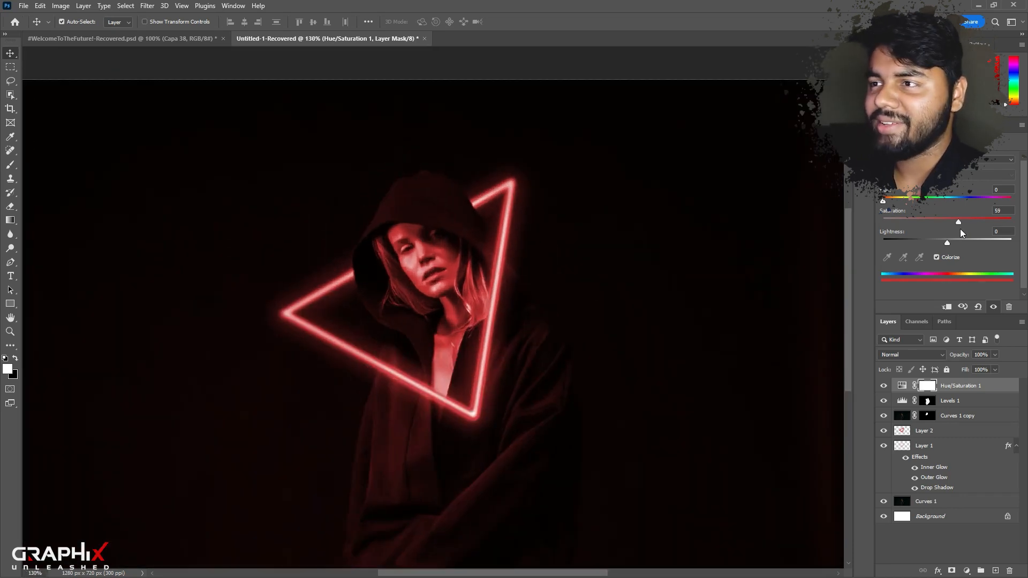
pyautogui.moveTo(958, 220); pyautogui.dragTo(942, 243)
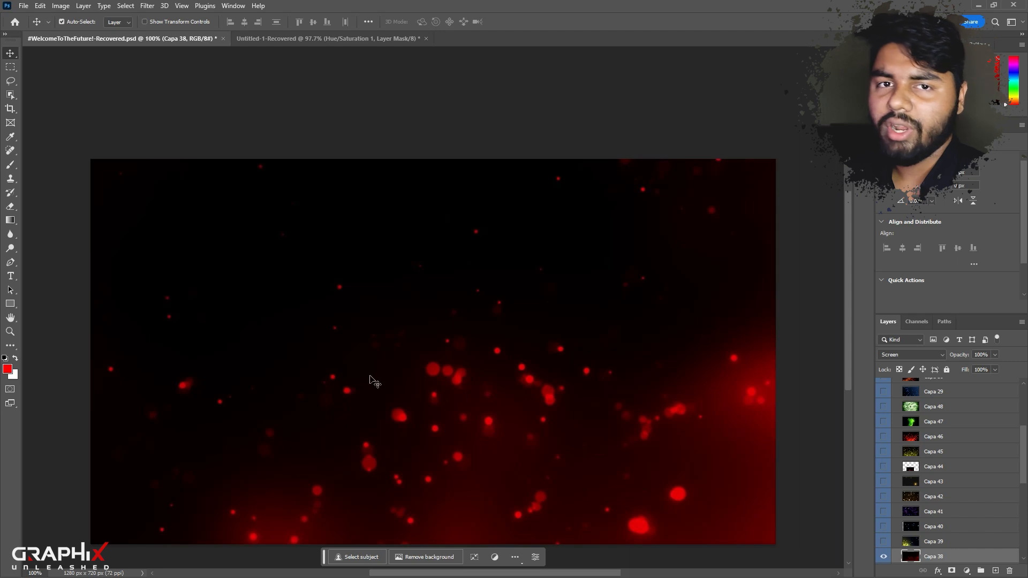
# Bring the Capa 38 overlay, set to Screen, from the #WelcomeToTheFuture! document into the portrait composition and position it.
pyautogui.moveTo(369, 375); pyautogui.dragTo(447, 272)
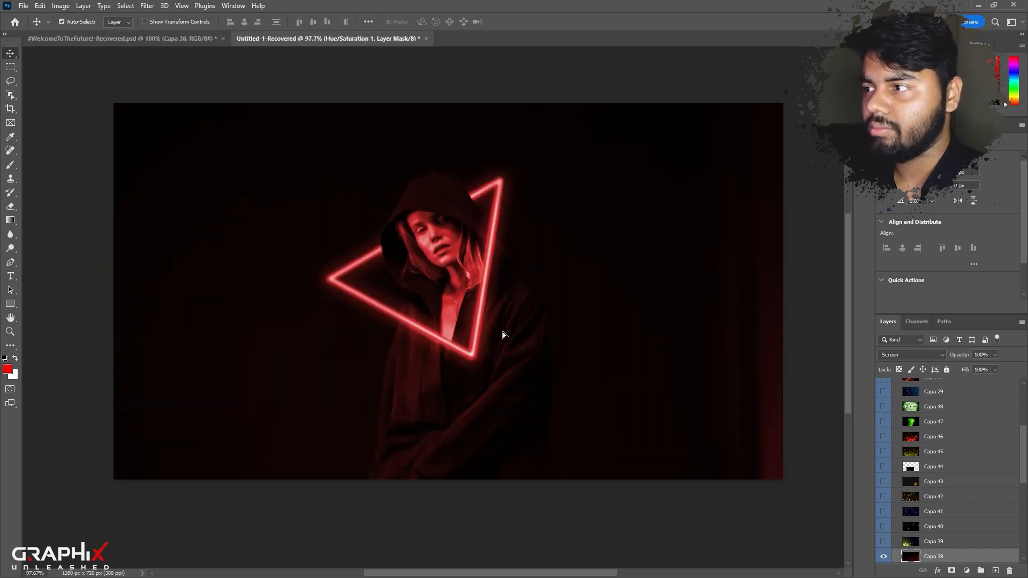
pyautogui.moveTo(502, 335); pyautogui.dragTo(518, 342)
pyautogui.moveTo(626, 362)
pyautogui.mouseDown()
pyautogui.moveTo(616, 374)
pyautogui.moveTo(632, 381)
pyautogui.mouseUp()
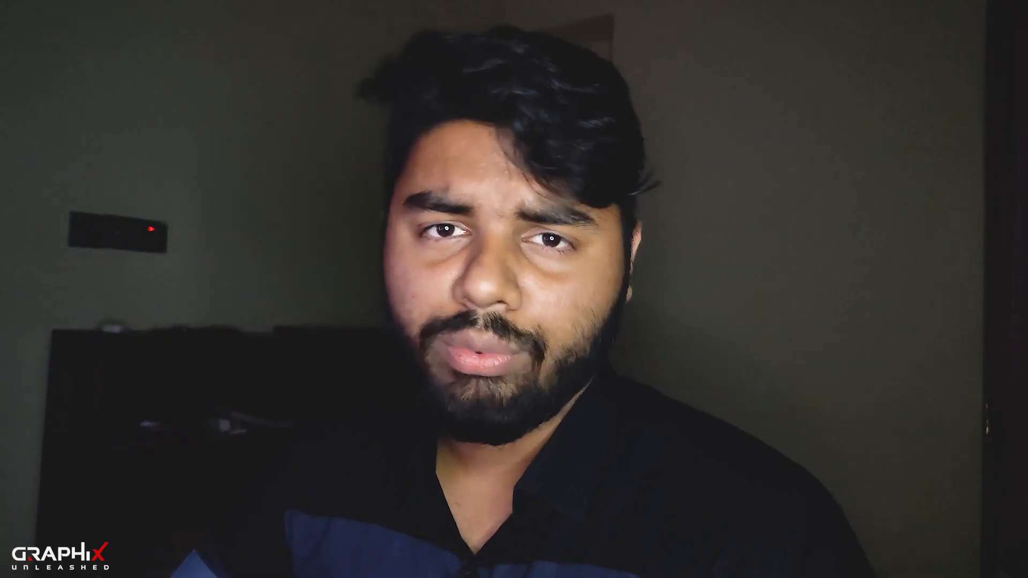